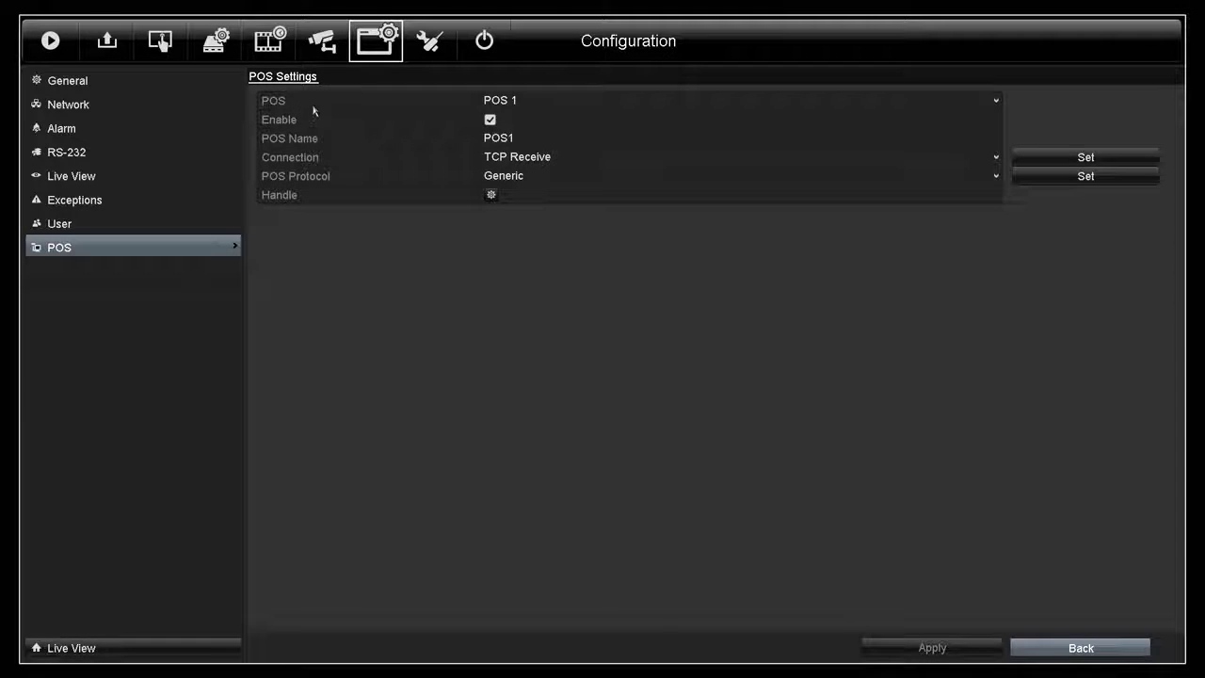
Examine the selectable POS devices, the enable option and the name field for POS 1
{"action": "left_click", "coordinate": [497, 102]}
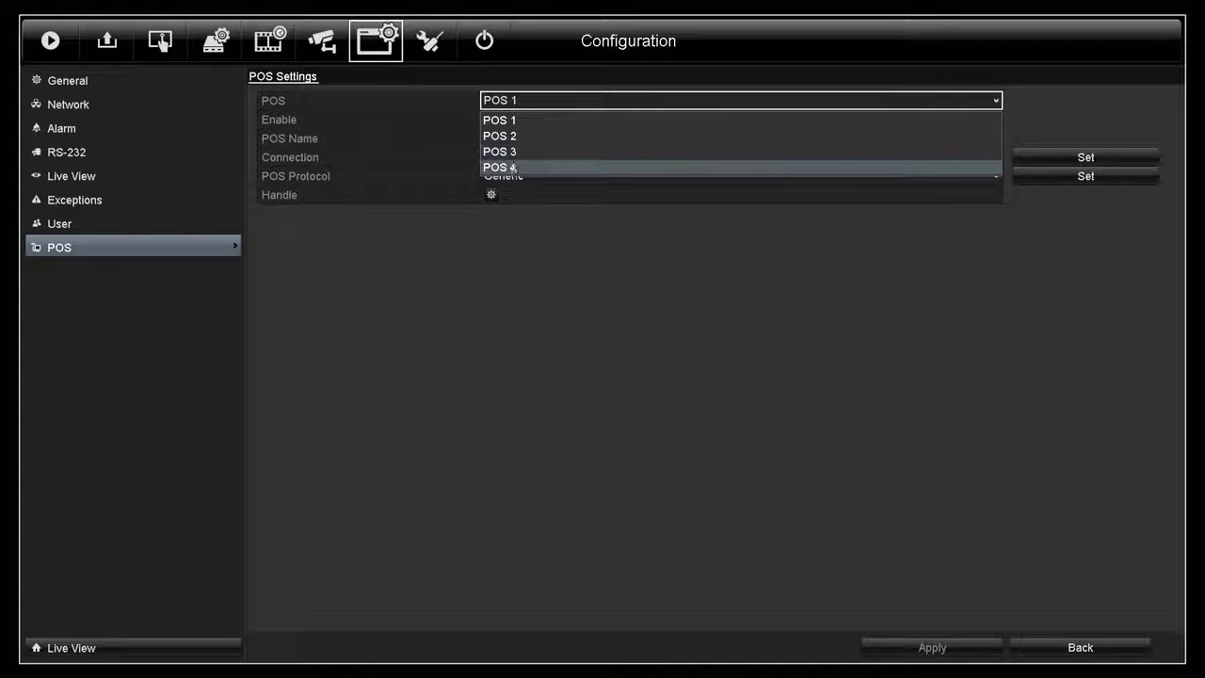
{"action": "left_click", "coordinate": [442, 164]}
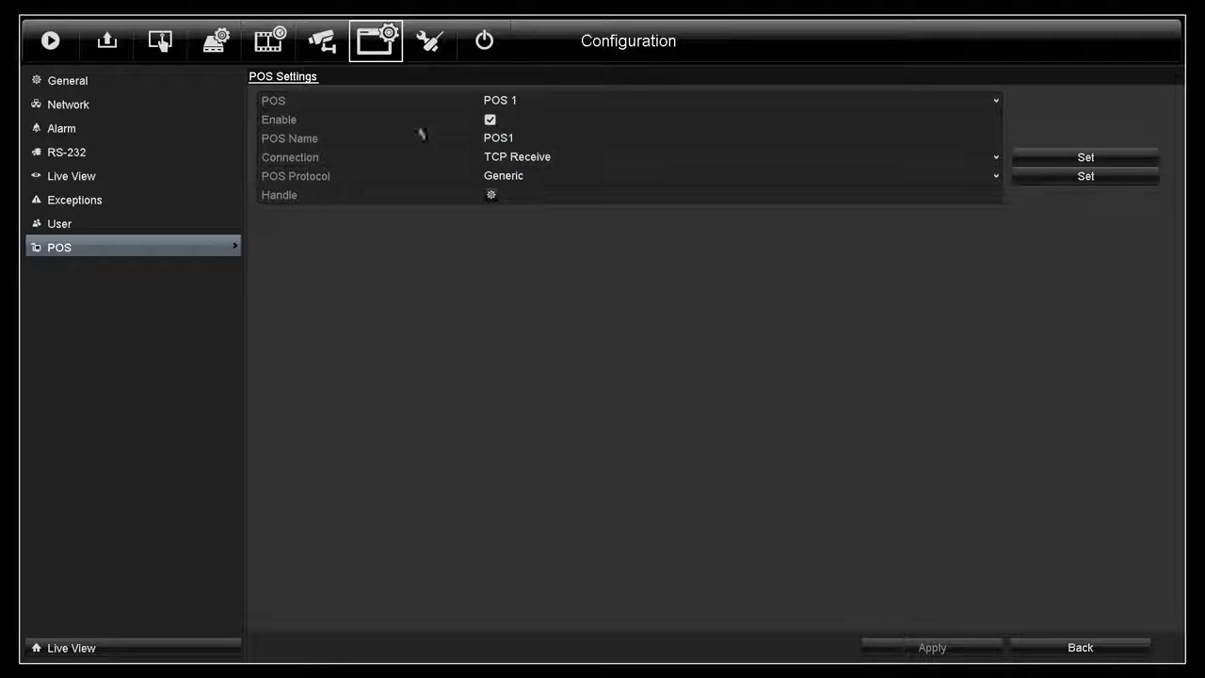
{"action": "left_click", "coordinate": [490, 121]}
{"action": "left_click", "coordinate": [490, 119]}
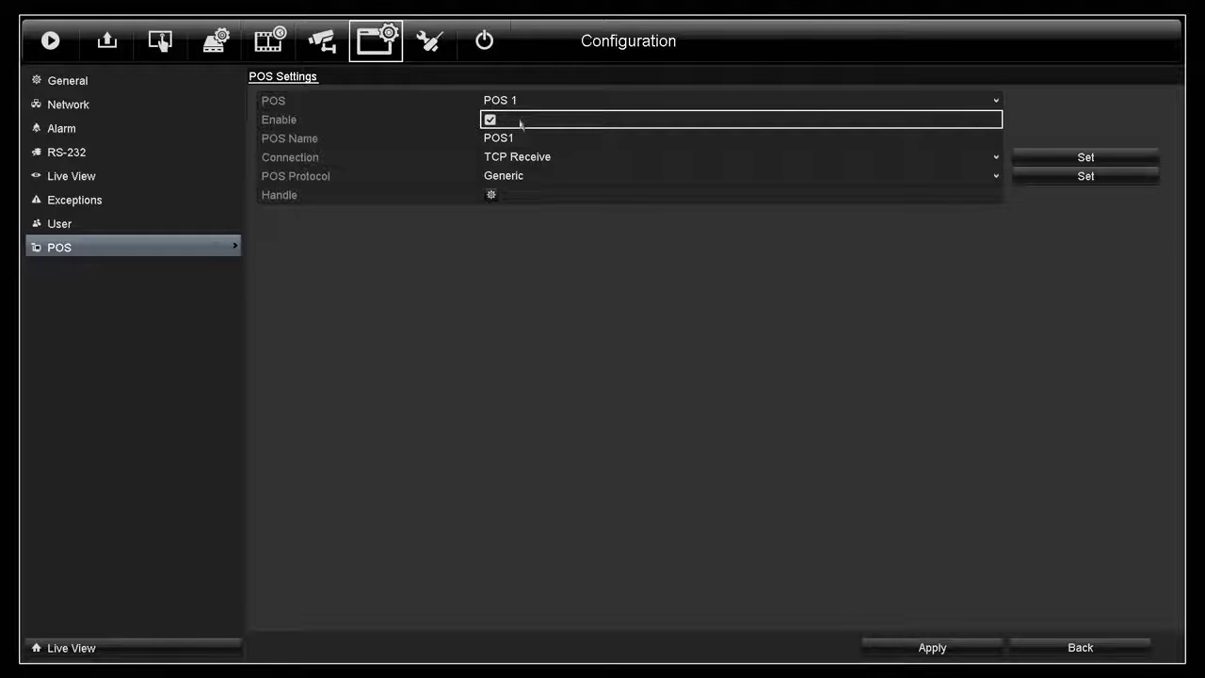
{"action": "left_click", "coordinate": [519, 137]}
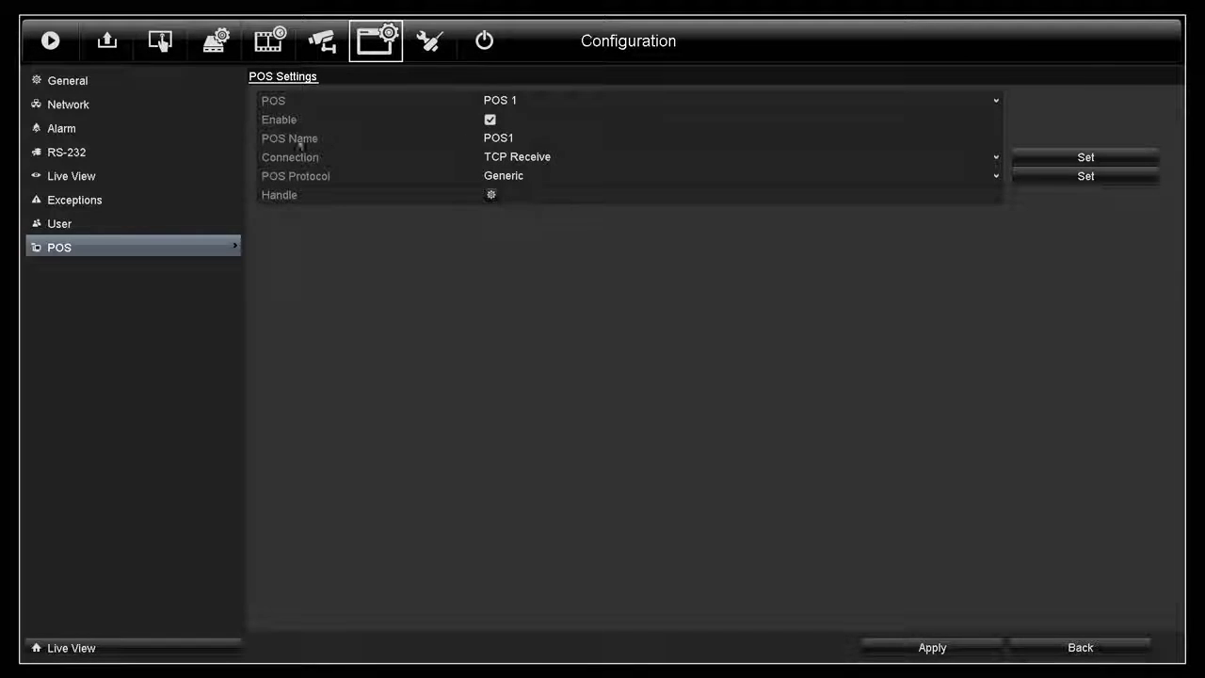
{"action": "left_click", "coordinate": [520, 138]}
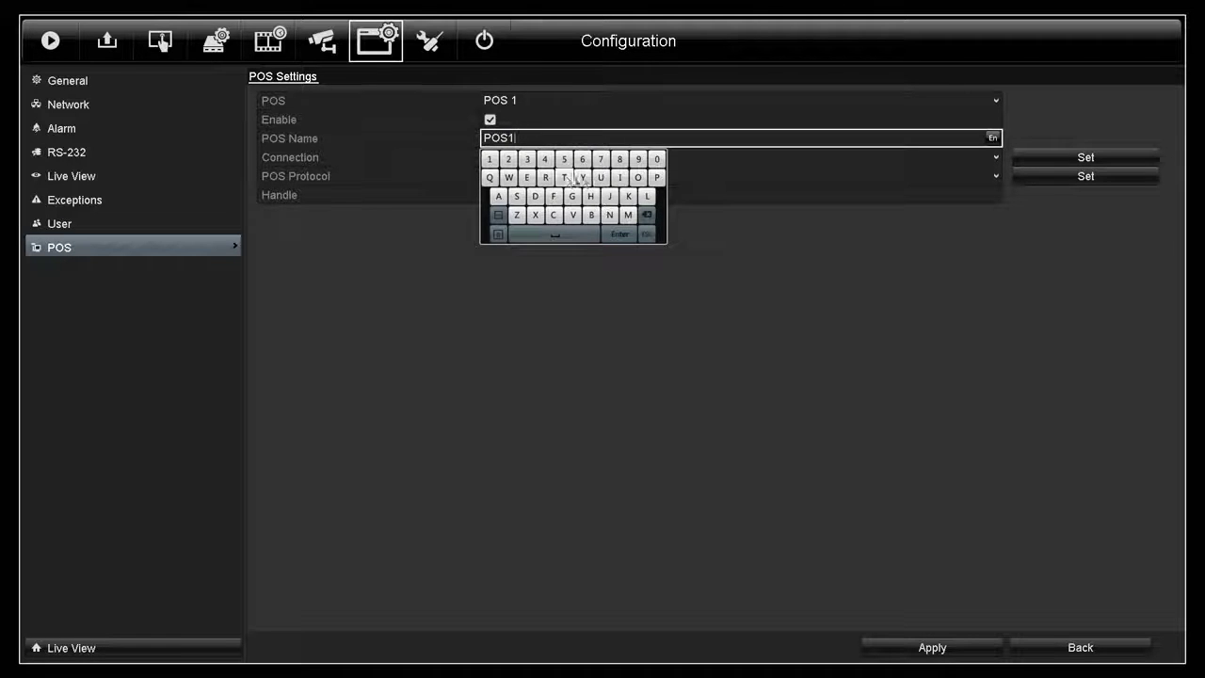
{"action": "left_click", "coordinate": [417, 183]}
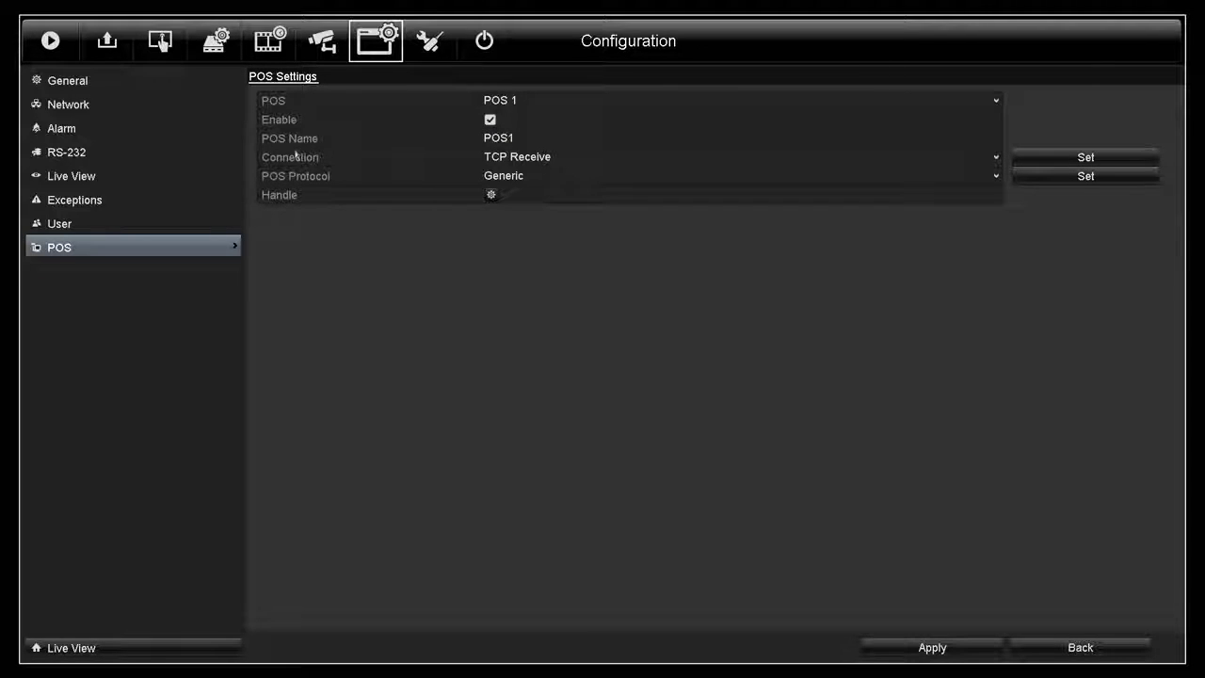
Set the POS 1 connection to RS232 and view its serial settings without changing them
{"action": "left_click", "coordinate": [523, 158]}
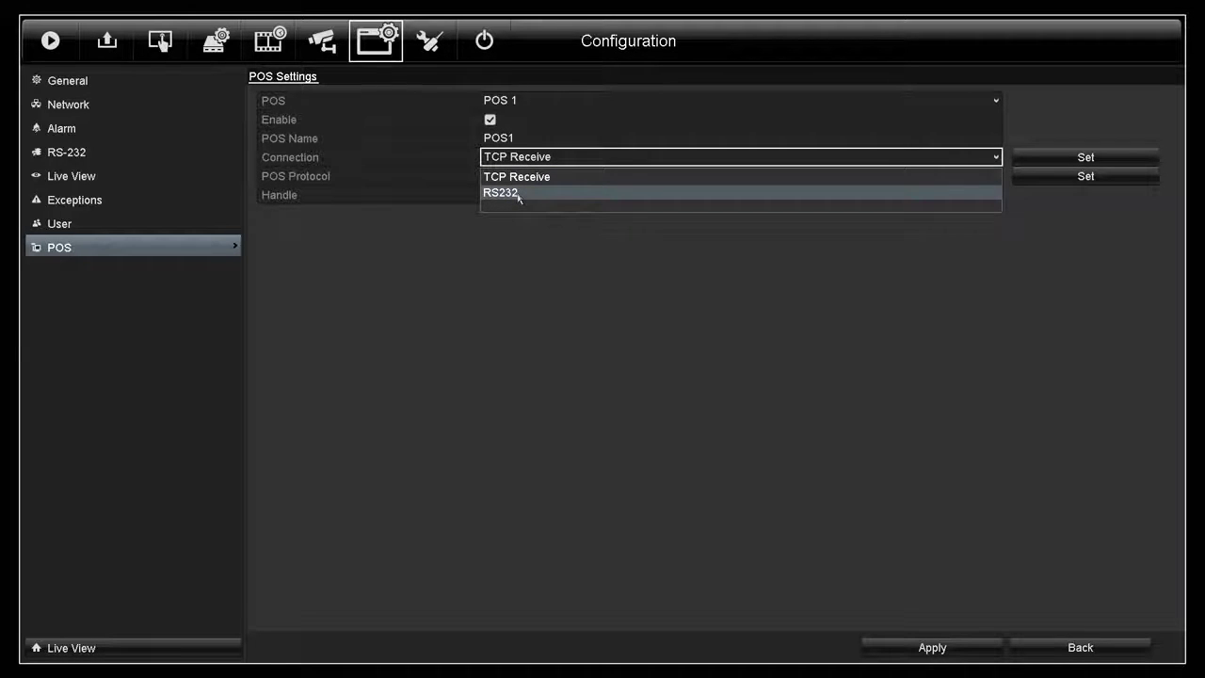
{"action": "left_click", "coordinate": [518, 194]}
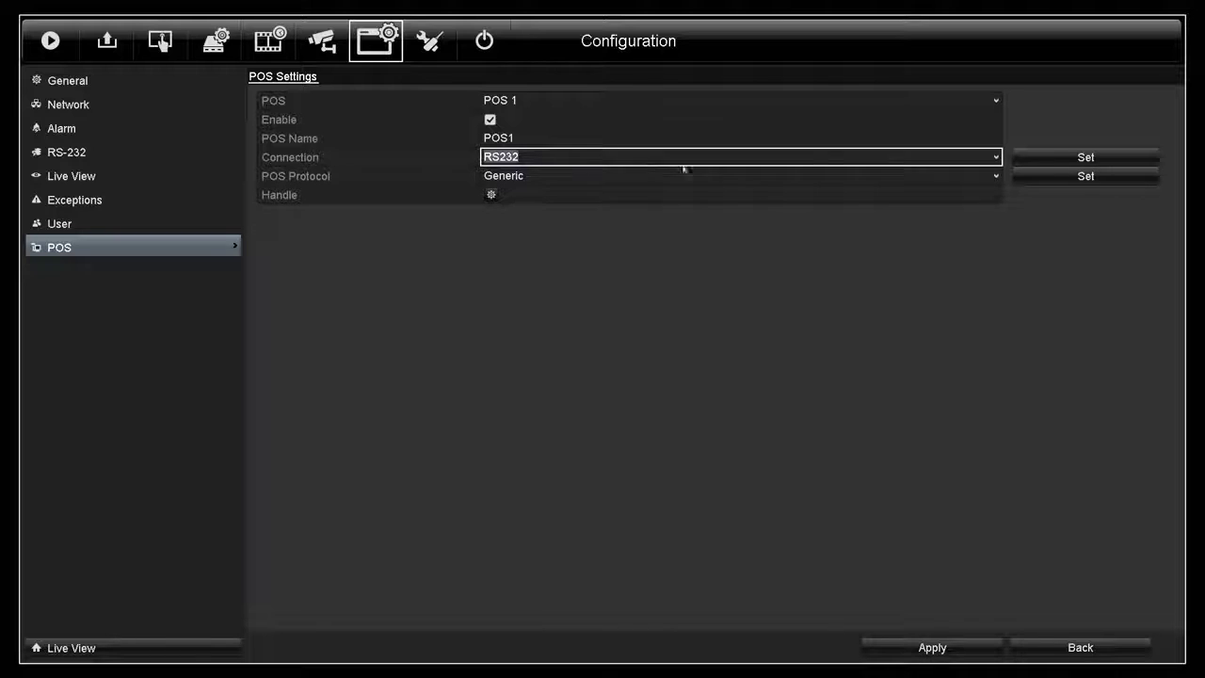
{"action": "left_click", "coordinate": [1022, 158]}
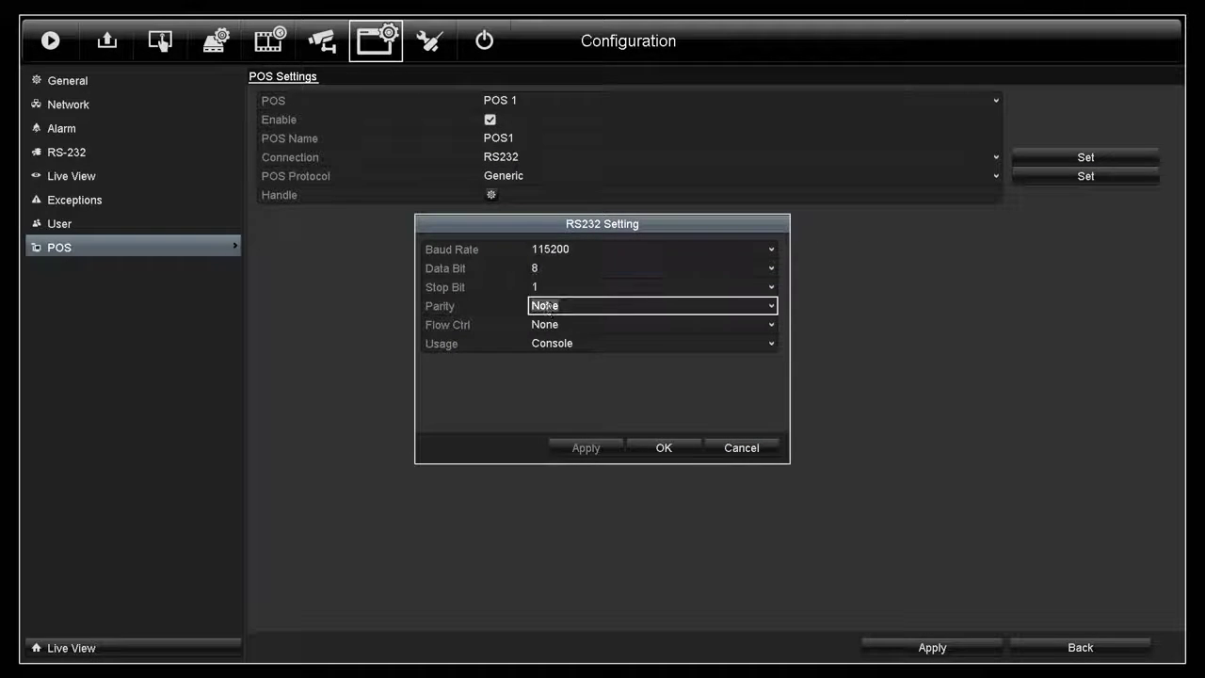
{"action": "left_click", "coordinate": [742, 448]}
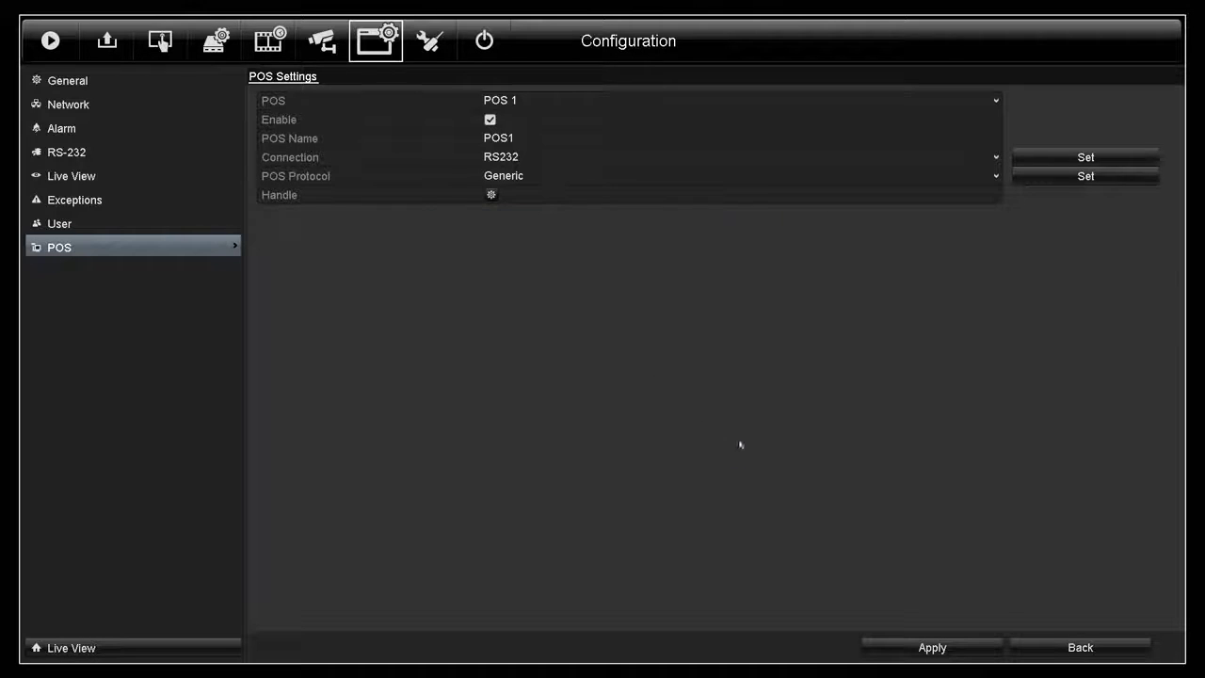
Set the POS 1 connection to TCP Receive and view its port setting without changing it
{"action": "left_click", "coordinate": [527, 139]}
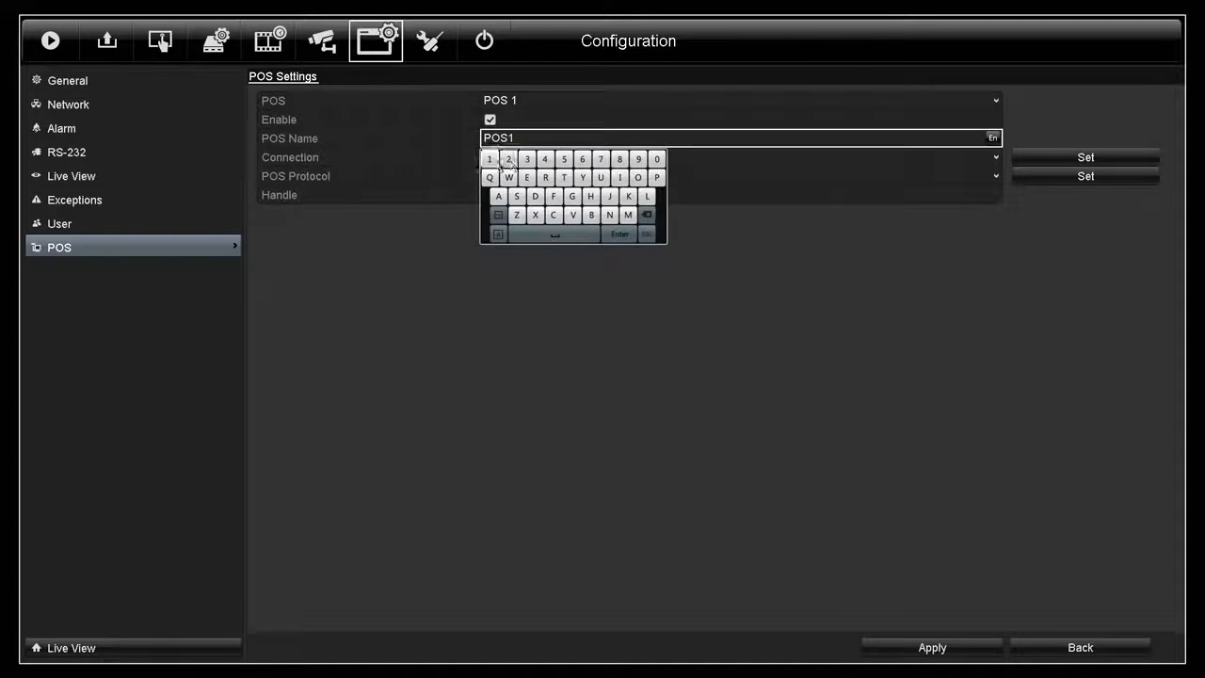
{"action": "left_click", "coordinate": [507, 158]}
{"action": "left_click", "coordinate": [509, 159]}
{"action": "left_click", "coordinate": [520, 173]}
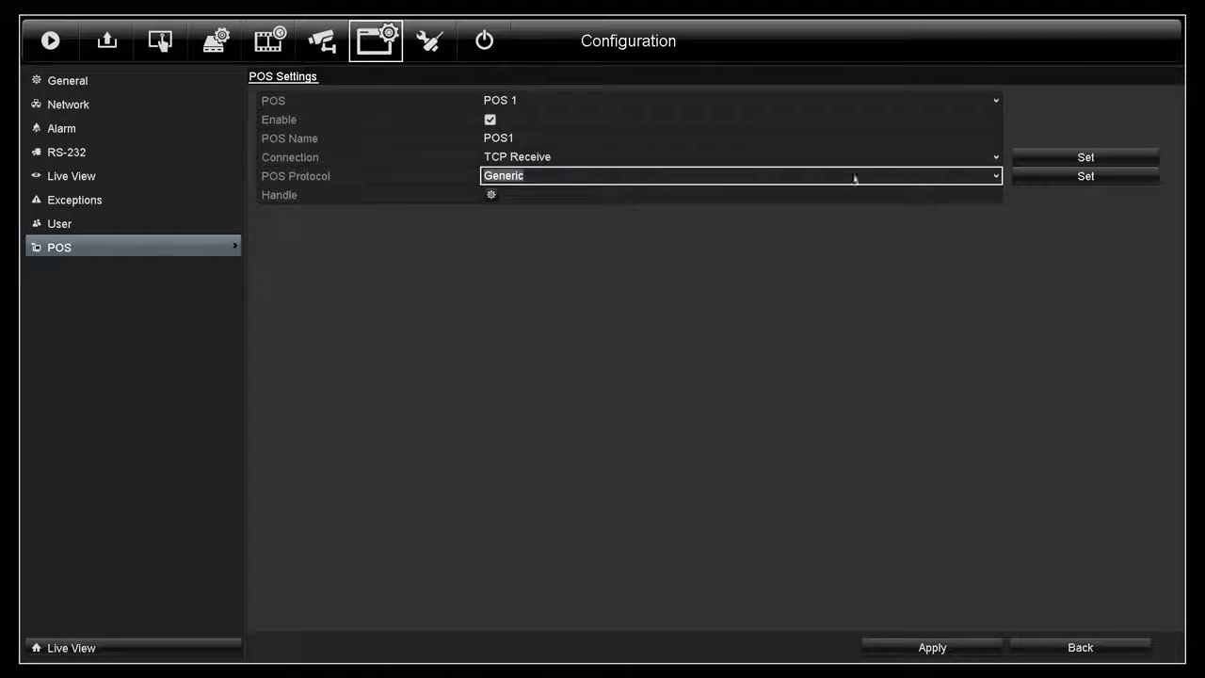
{"action": "left_click", "coordinate": [1035, 162]}
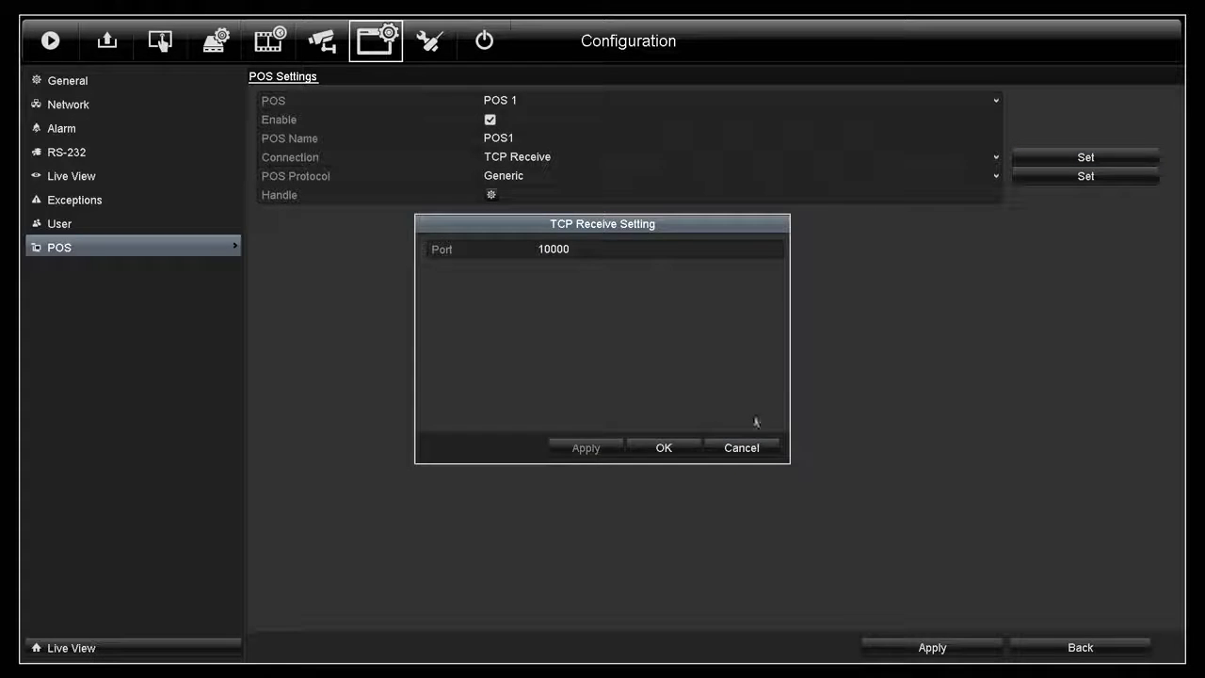
{"action": "left_click", "coordinate": [741, 447]}
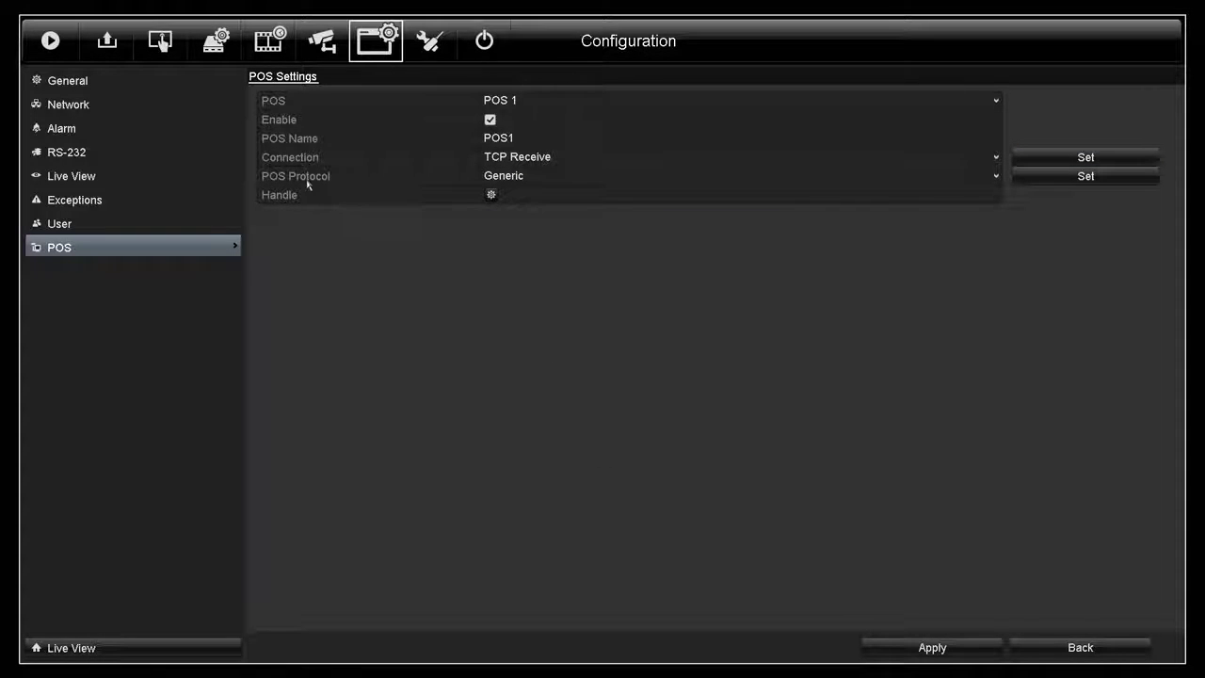
Set the POS 1 connection to RS232 with the AVE protocol and view that protocol's settings
{"action": "left_click", "coordinate": [498, 176]}
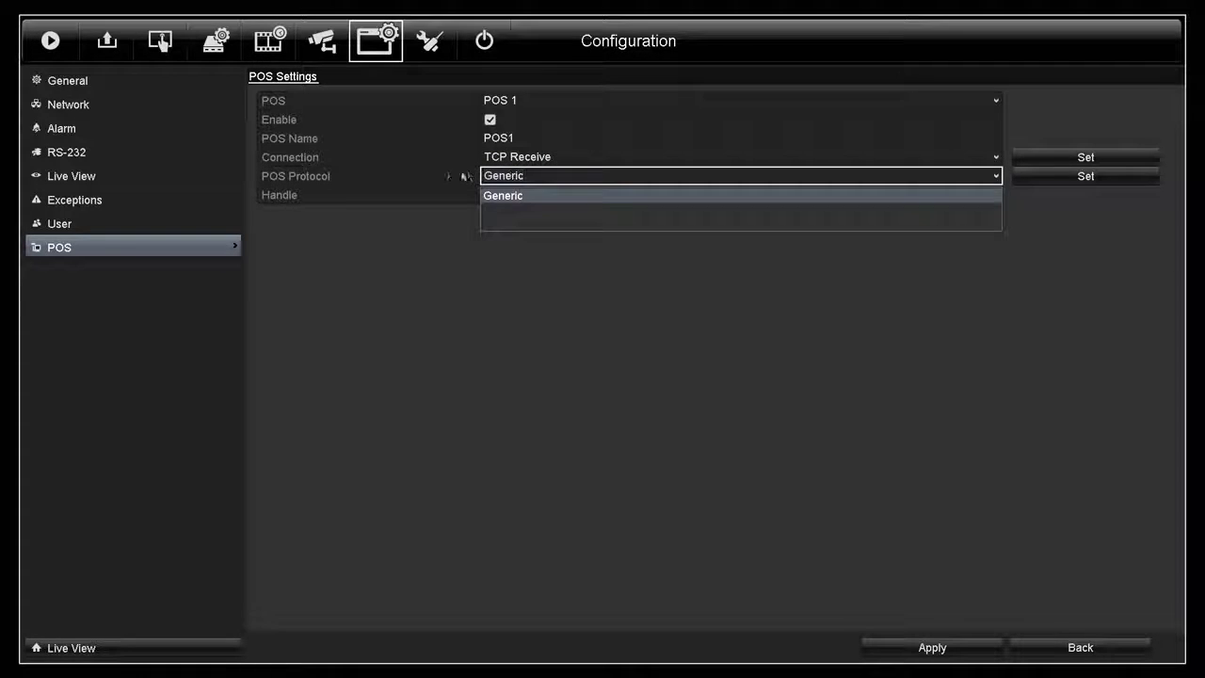
{"action": "left_click", "coordinate": [487, 176]}
{"action": "left_click", "coordinate": [499, 156]}
{"action": "left_click", "coordinate": [499, 194]}
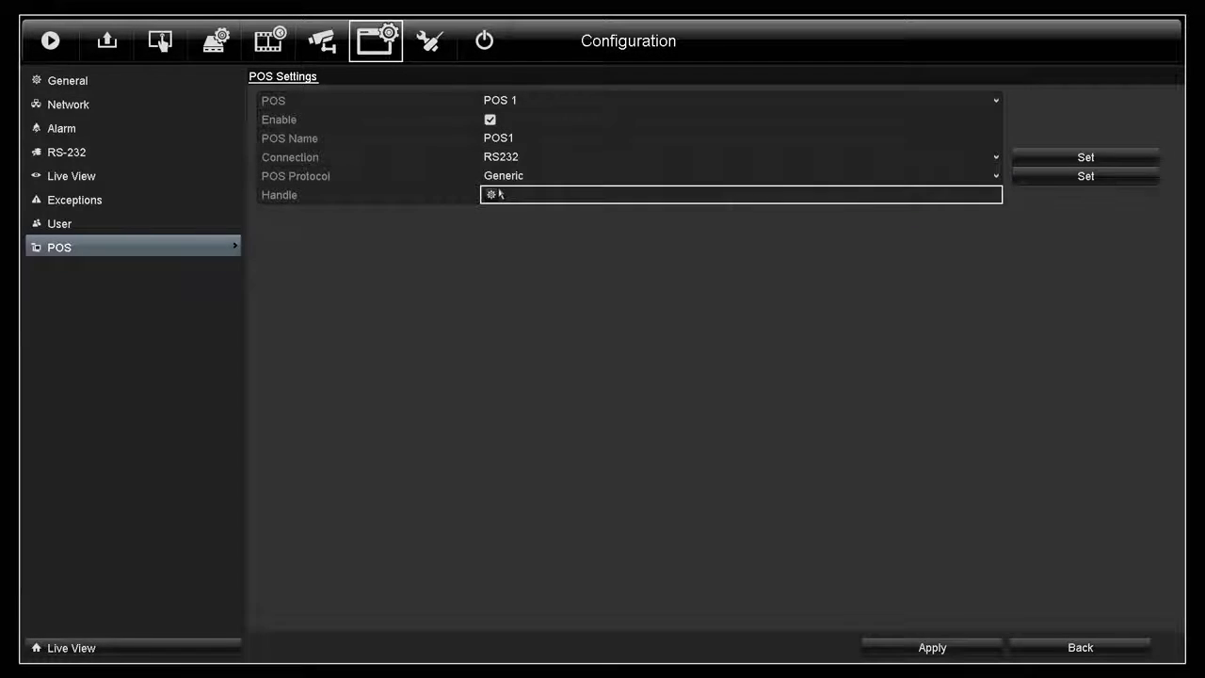
{"action": "left_click", "coordinate": [516, 177]}
{"action": "left_click", "coordinate": [510, 210]}
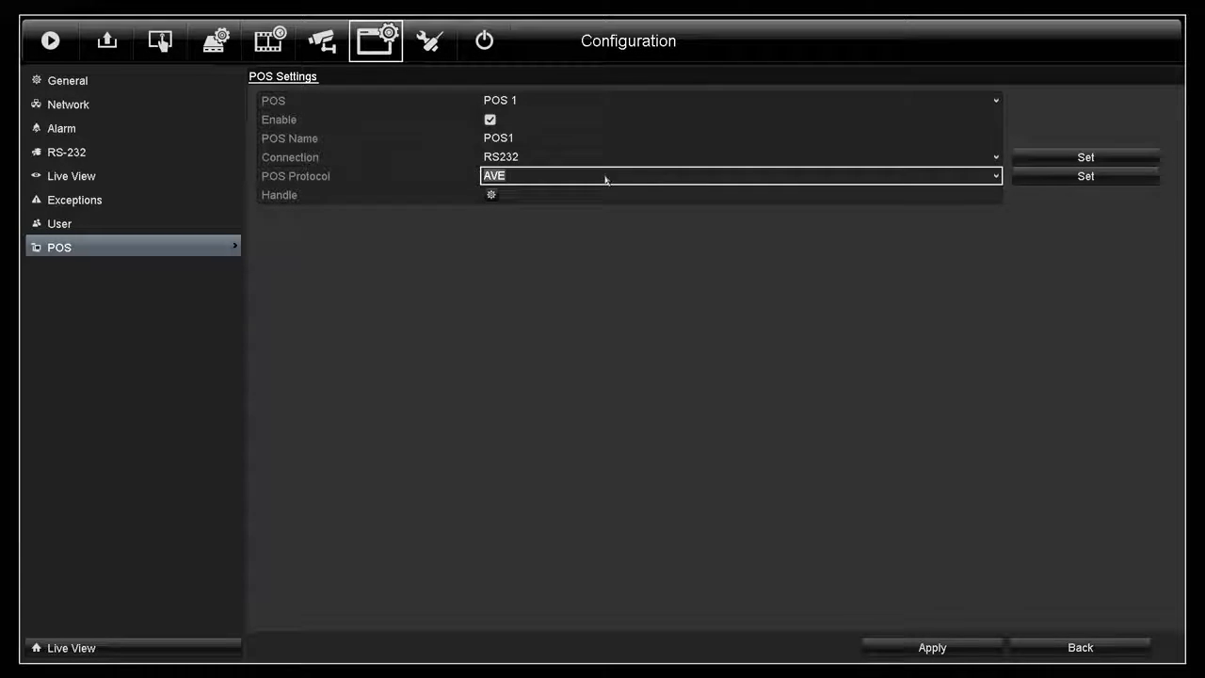
{"action": "left_click", "coordinate": [1040, 181]}
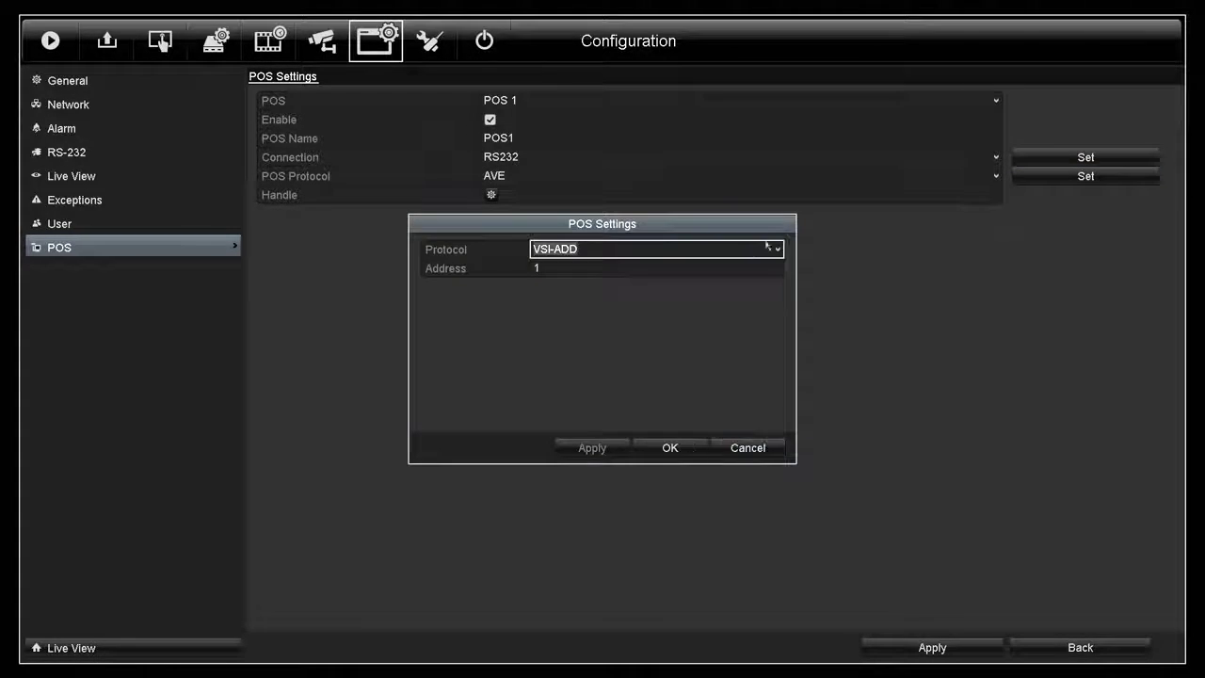
{"action": "left_click", "coordinate": [733, 447]}
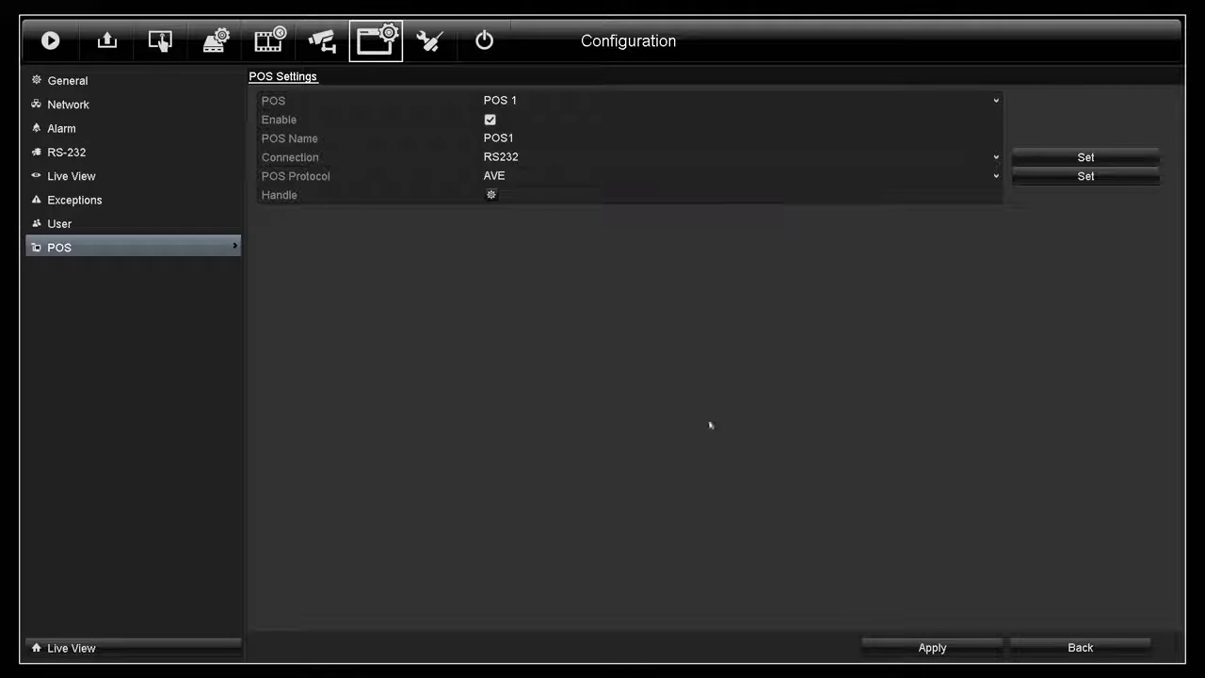
Set the POS 1 connection to TCP Receive and view the general and additional settings of the Generic protocol
{"action": "left_click", "coordinate": [508, 158]}
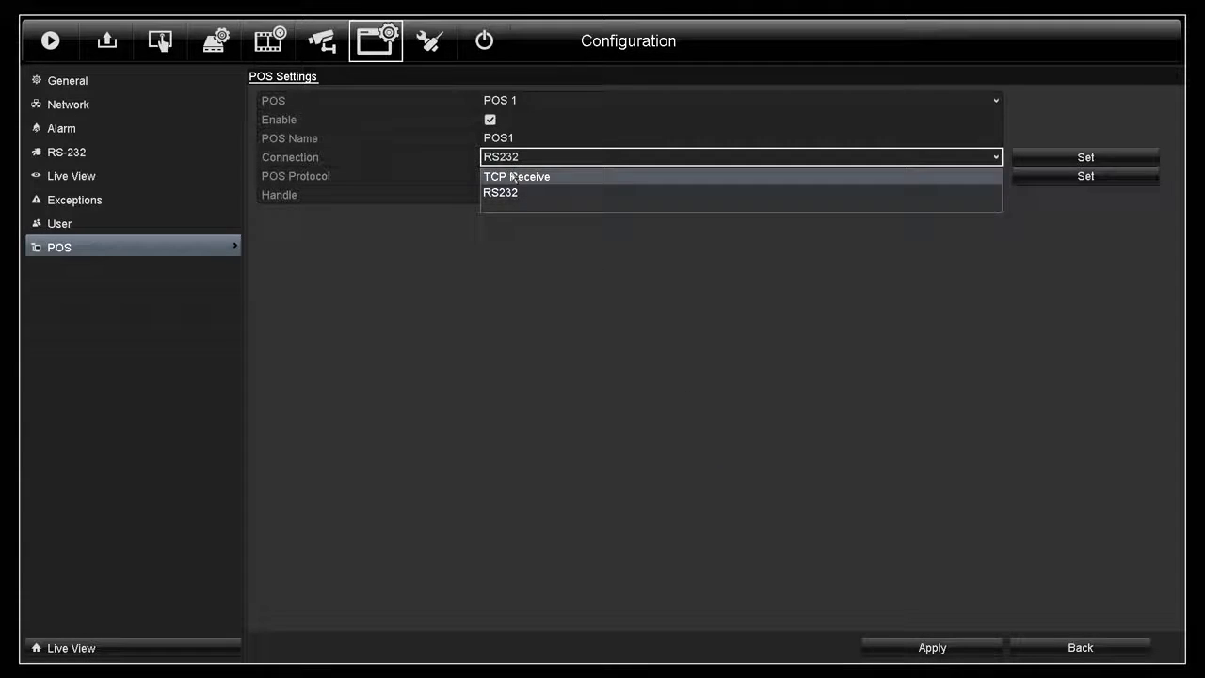
{"action": "left_click", "coordinate": [538, 177]}
{"action": "left_click", "coordinate": [1024, 179]}
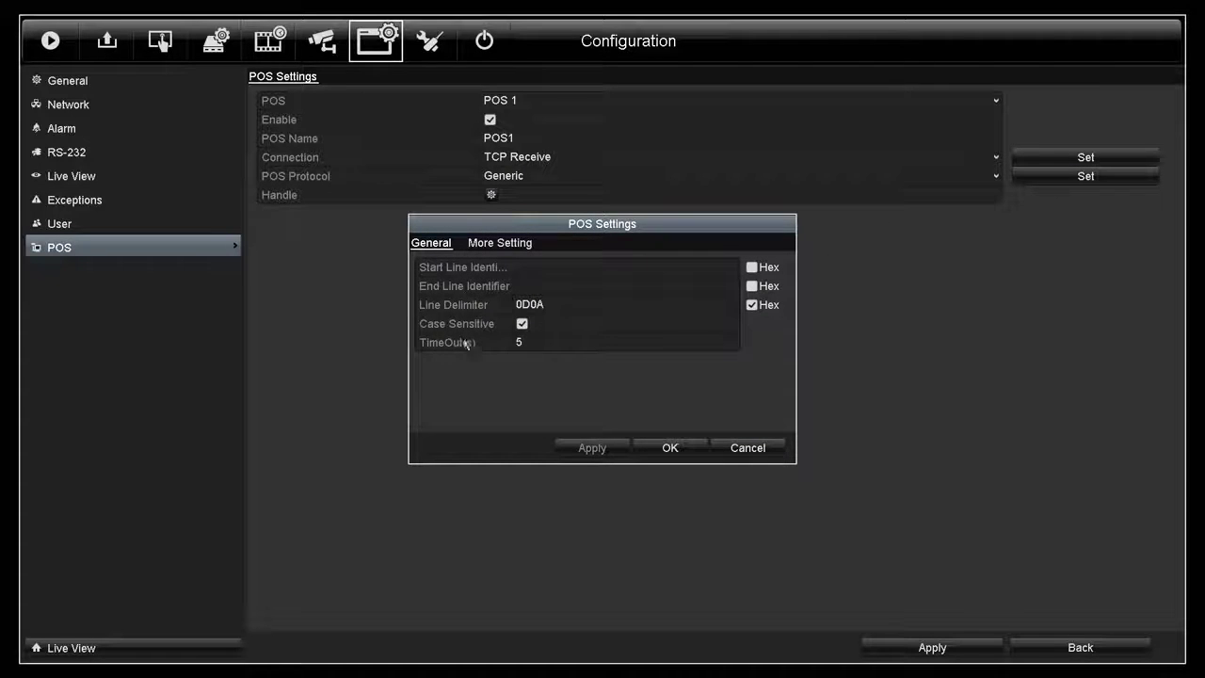
{"action": "left_click", "coordinate": [482, 244]}
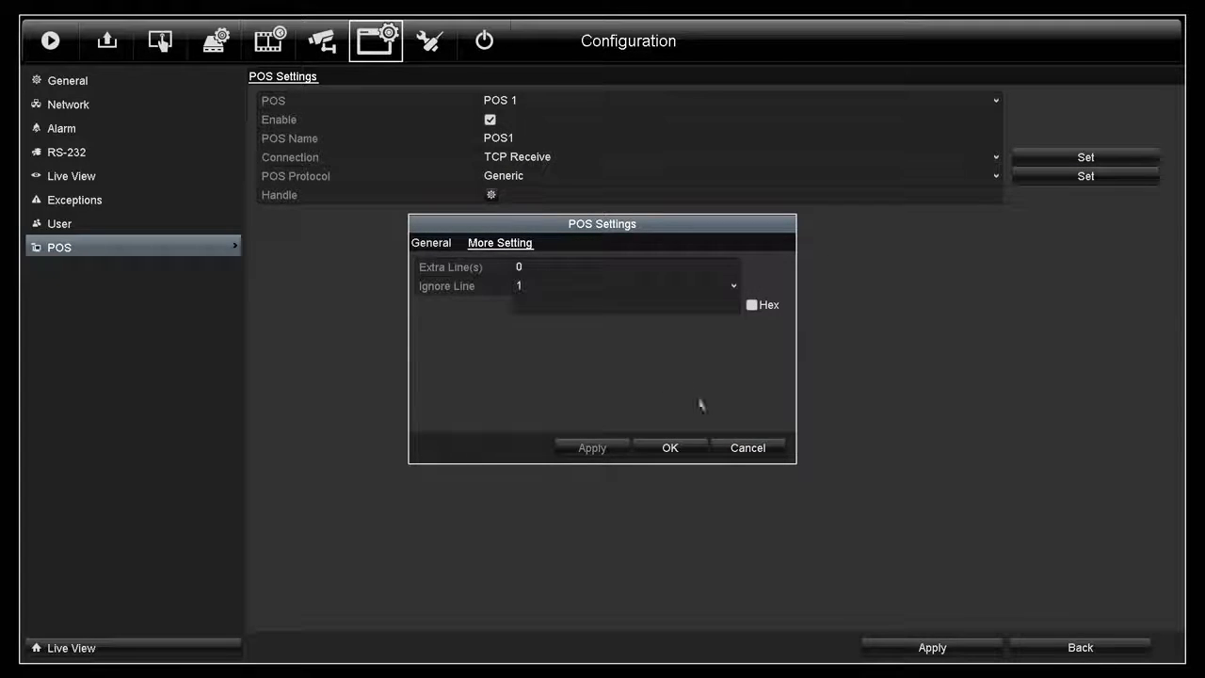
{"action": "left_click", "coordinate": [722, 445]}
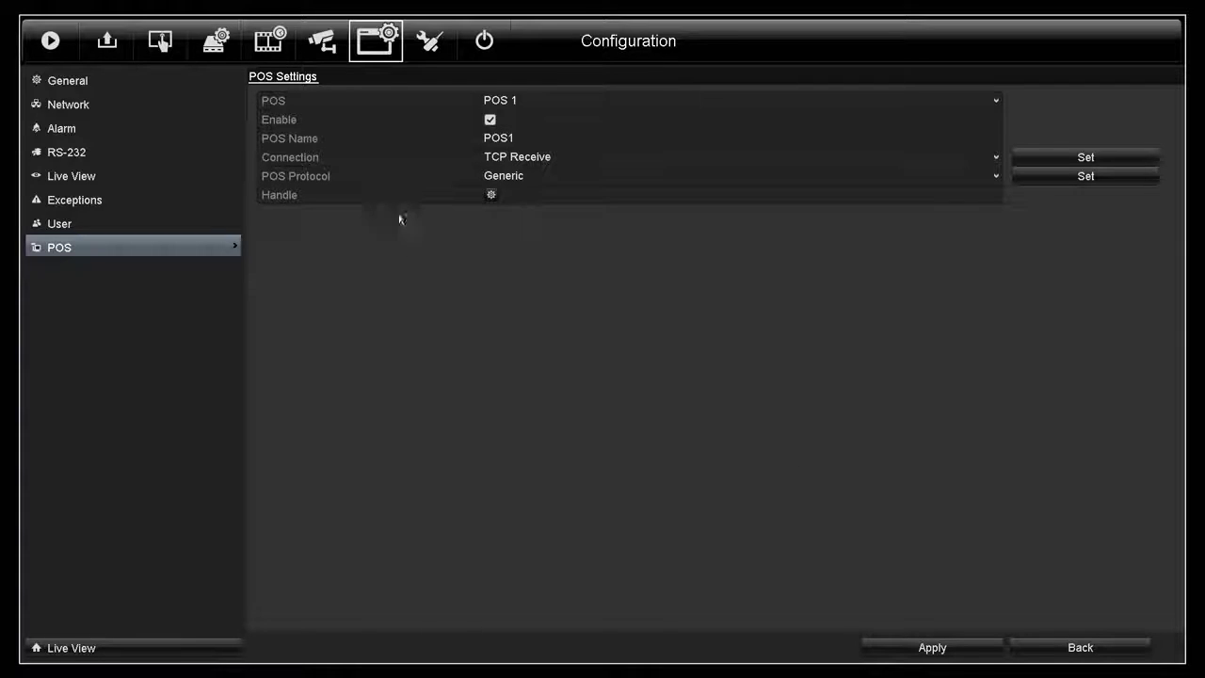
Review the trigger channel, handling and PTZ linking options for POS 1, and apply the POS settings
{"action": "left_click", "coordinate": [542, 201]}
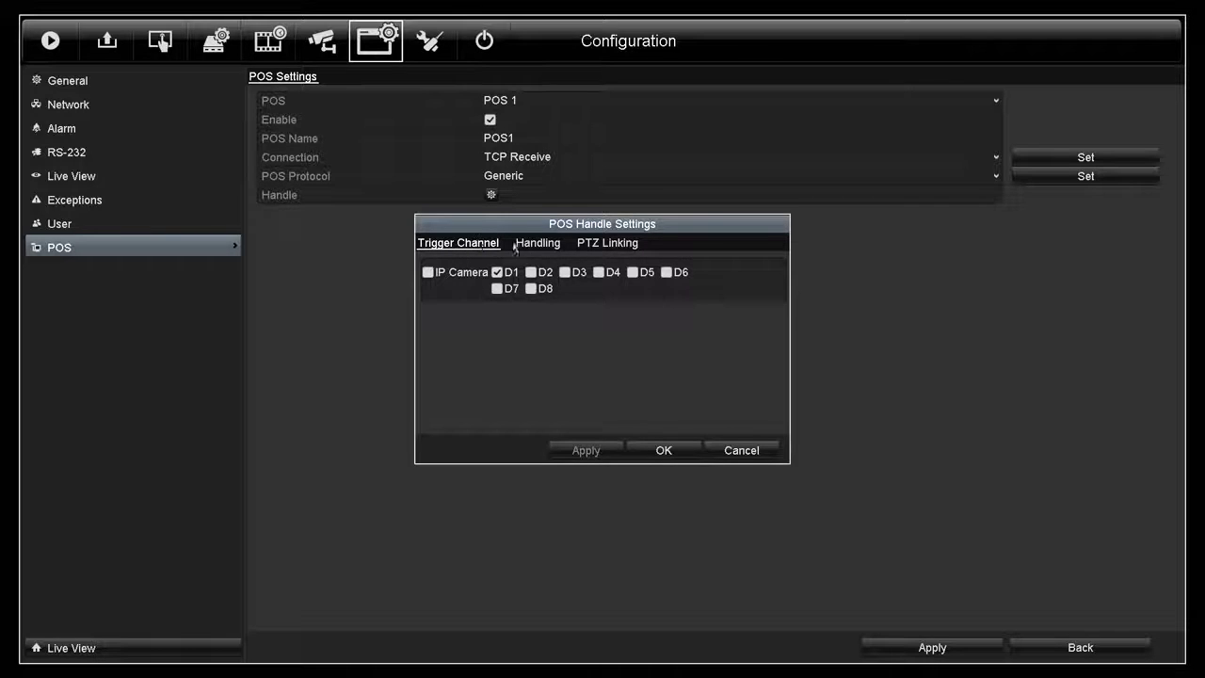
{"action": "left_click", "coordinate": [454, 275]}
{"action": "left_click", "coordinate": [540, 247]}
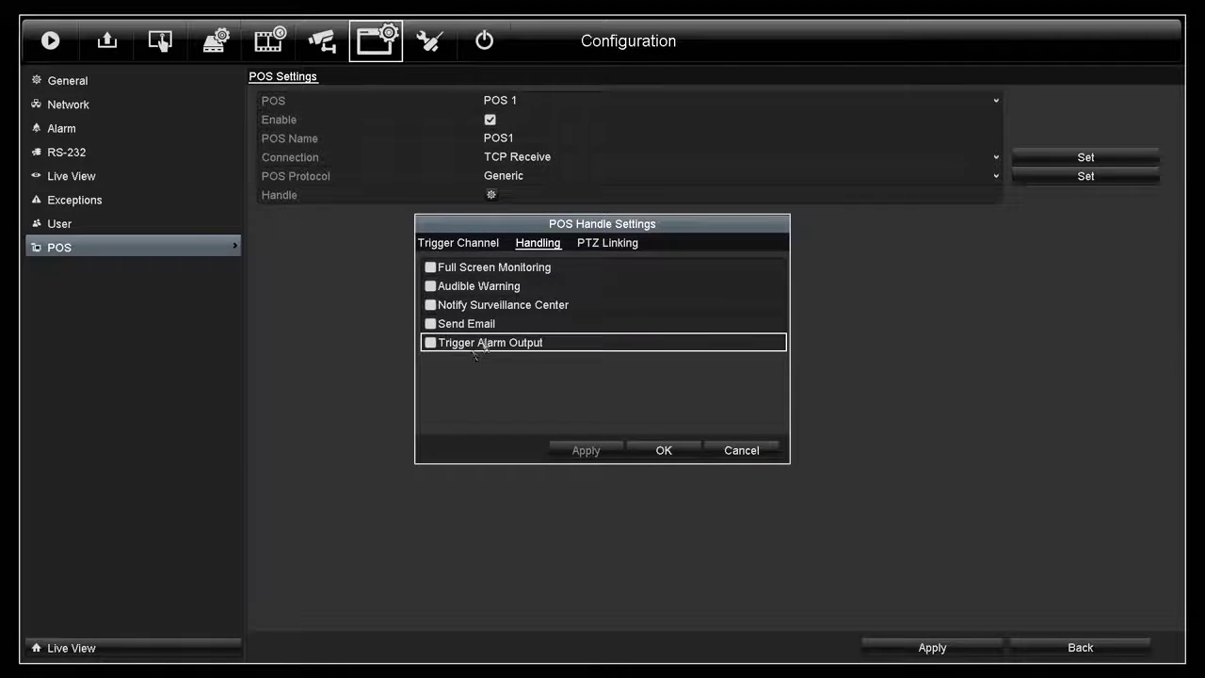
{"action": "left_click", "coordinate": [597, 250]}
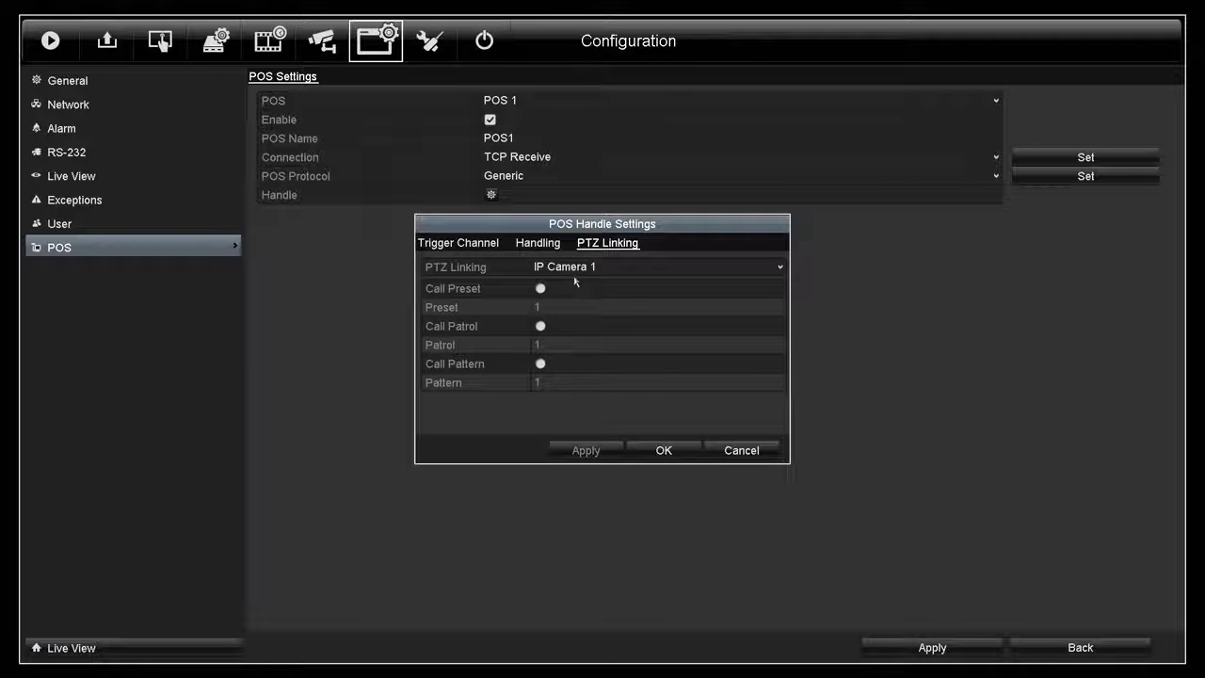
{"action": "left_click", "coordinate": [712, 452]}
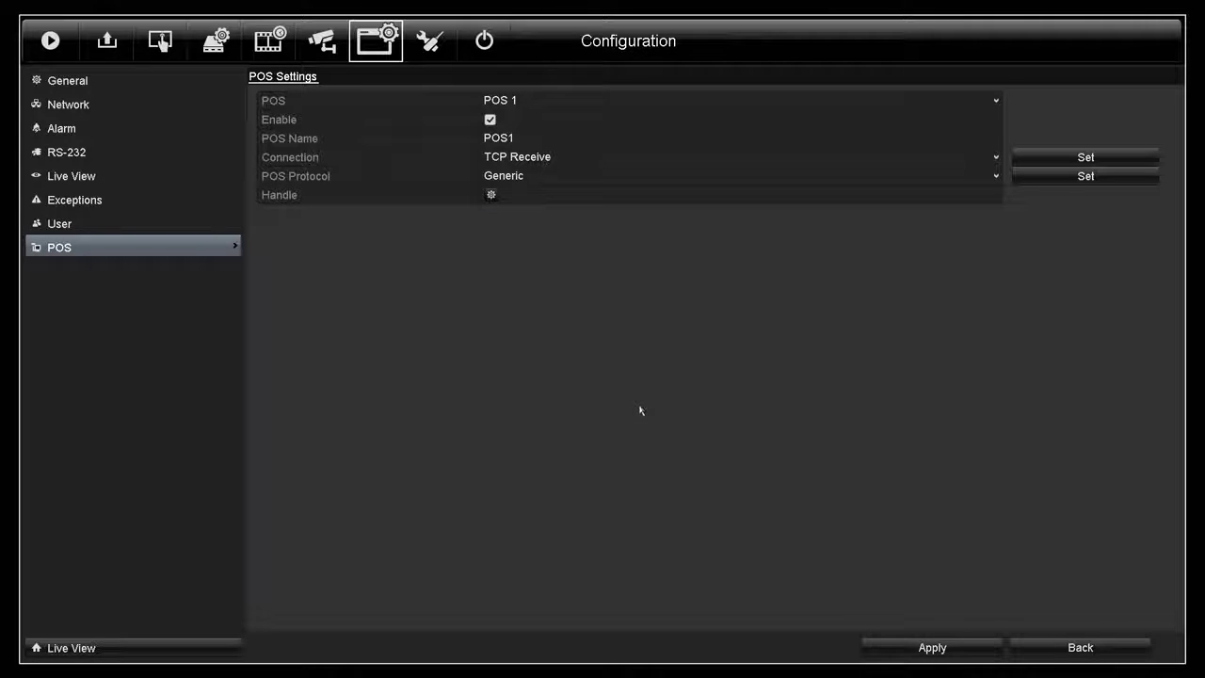
{"action": "left_click", "coordinate": [891, 658]}
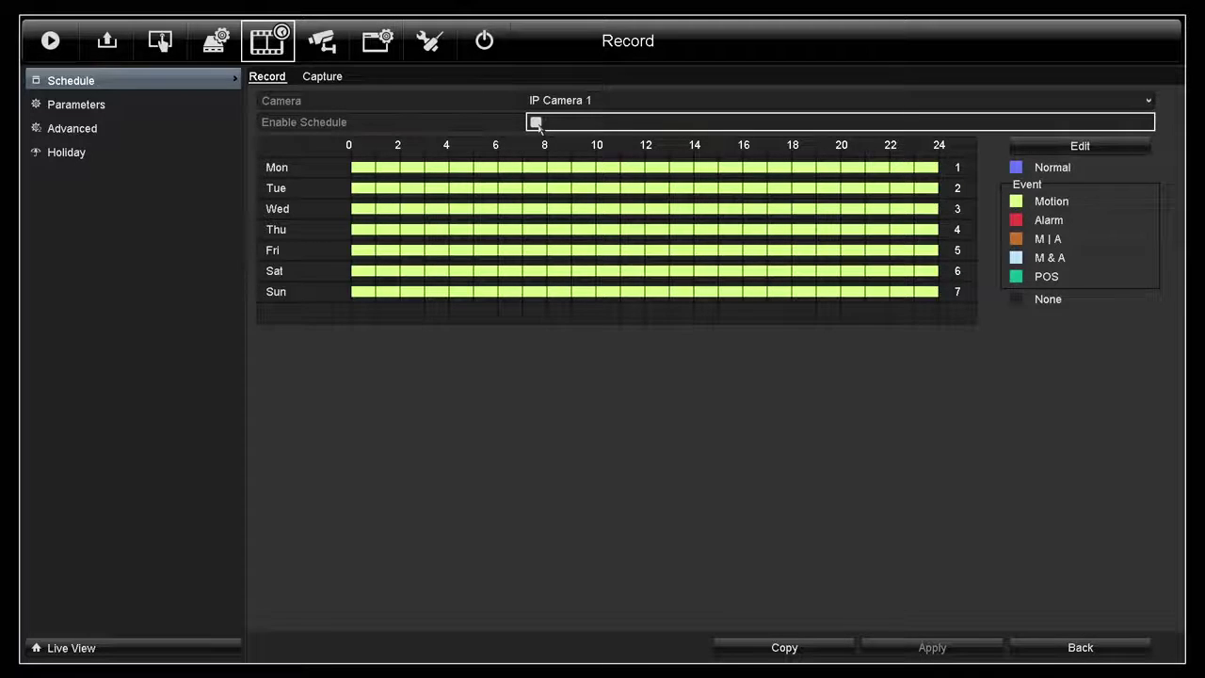
Enable the recording schedule for IP Camera 1 and set Monday's all-day recording type to POS
{"action": "left_click", "coordinate": [536, 123]}
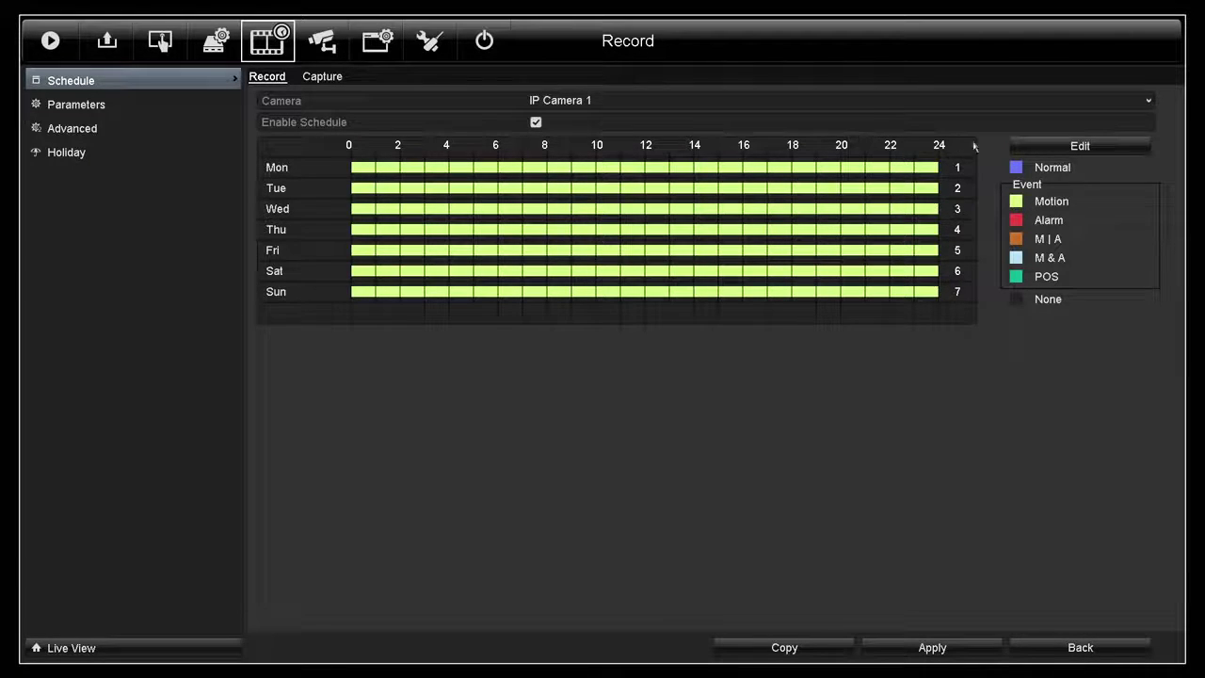
{"action": "left_click", "coordinate": [1040, 151]}
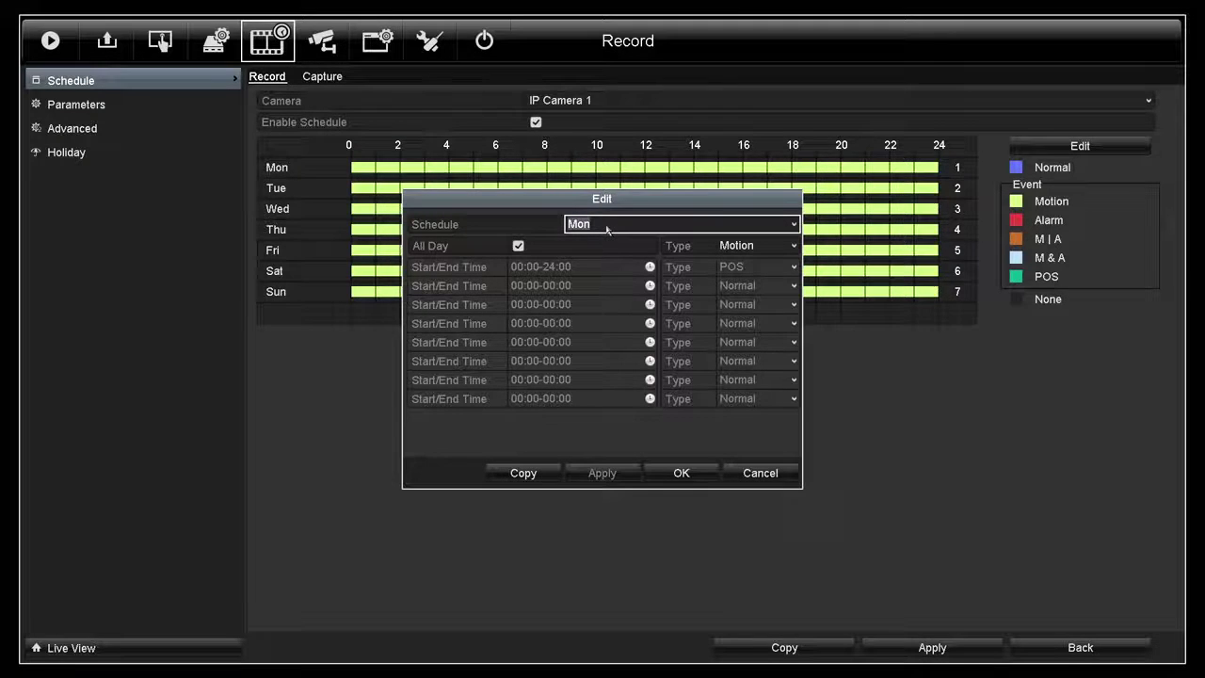
{"action": "left_click", "coordinate": [518, 245]}
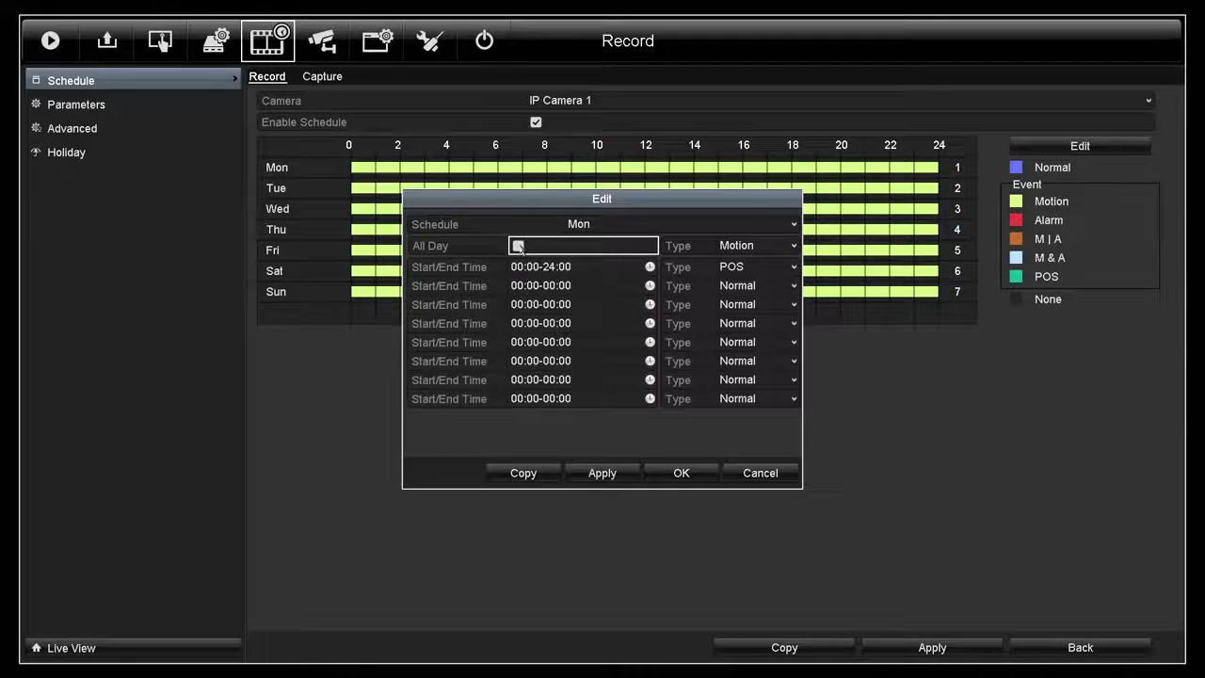
{"action": "left_click", "coordinate": [536, 267]}
{"action": "left_click", "coordinate": [537, 249]}
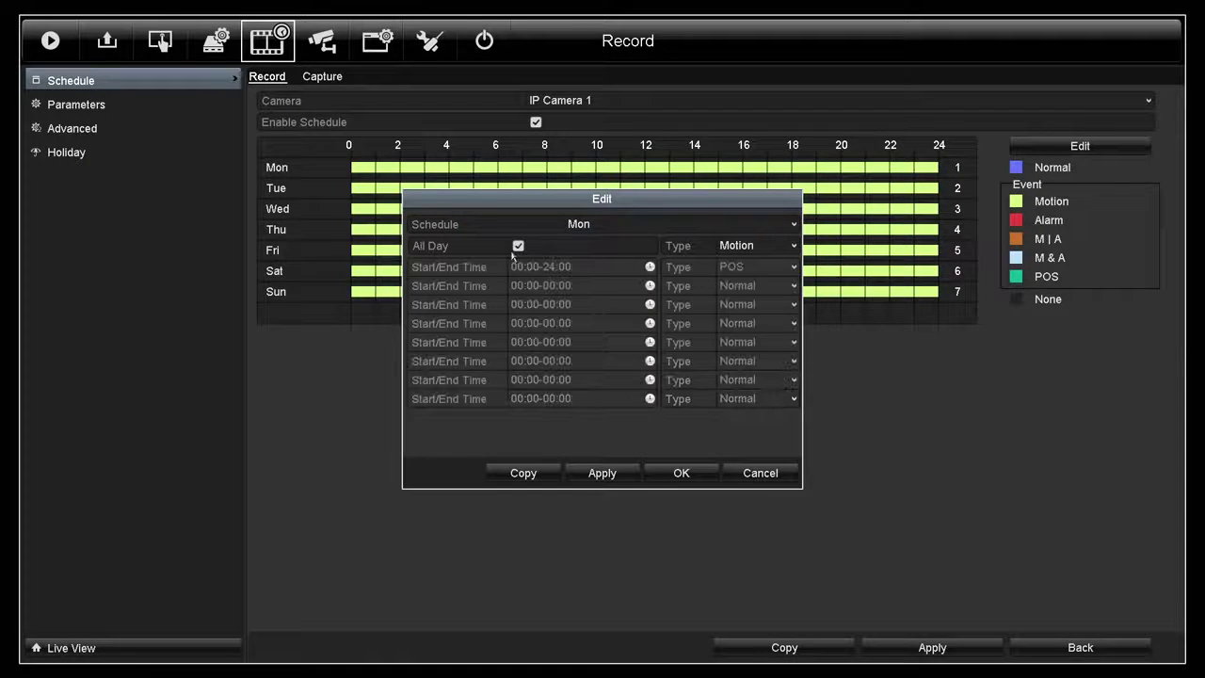
{"action": "left_click", "coordinate": [732, 246]}
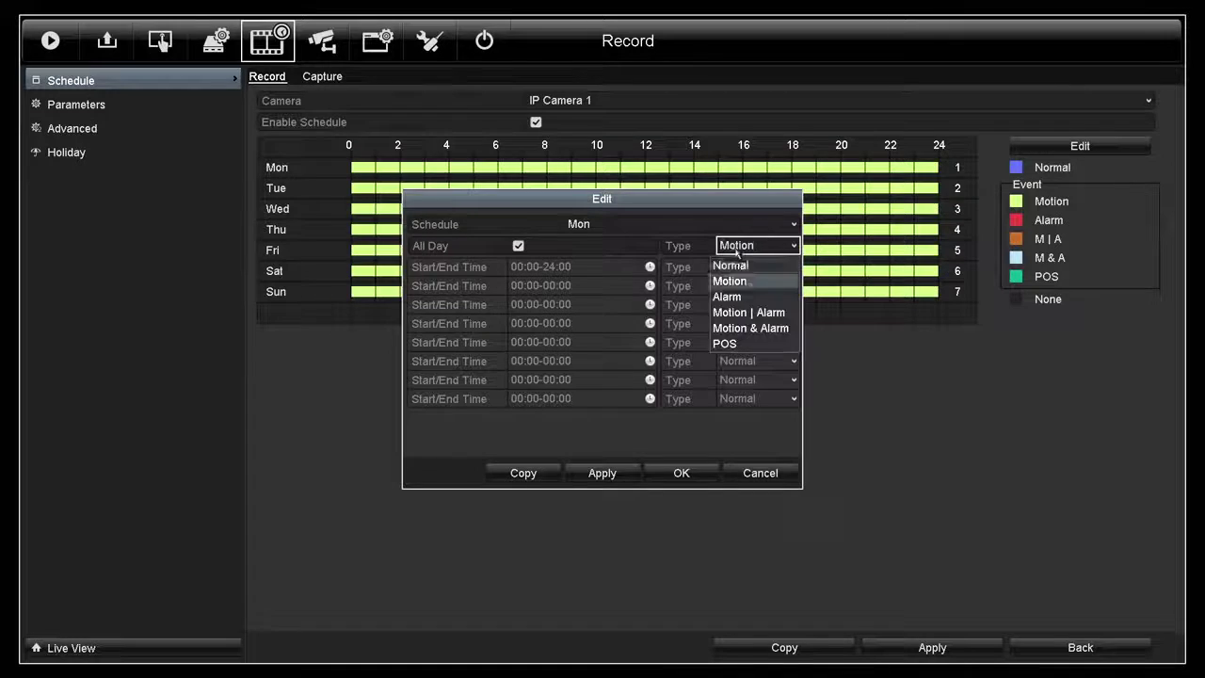
{"action": "left_click", "coordinate": [722, 345]}
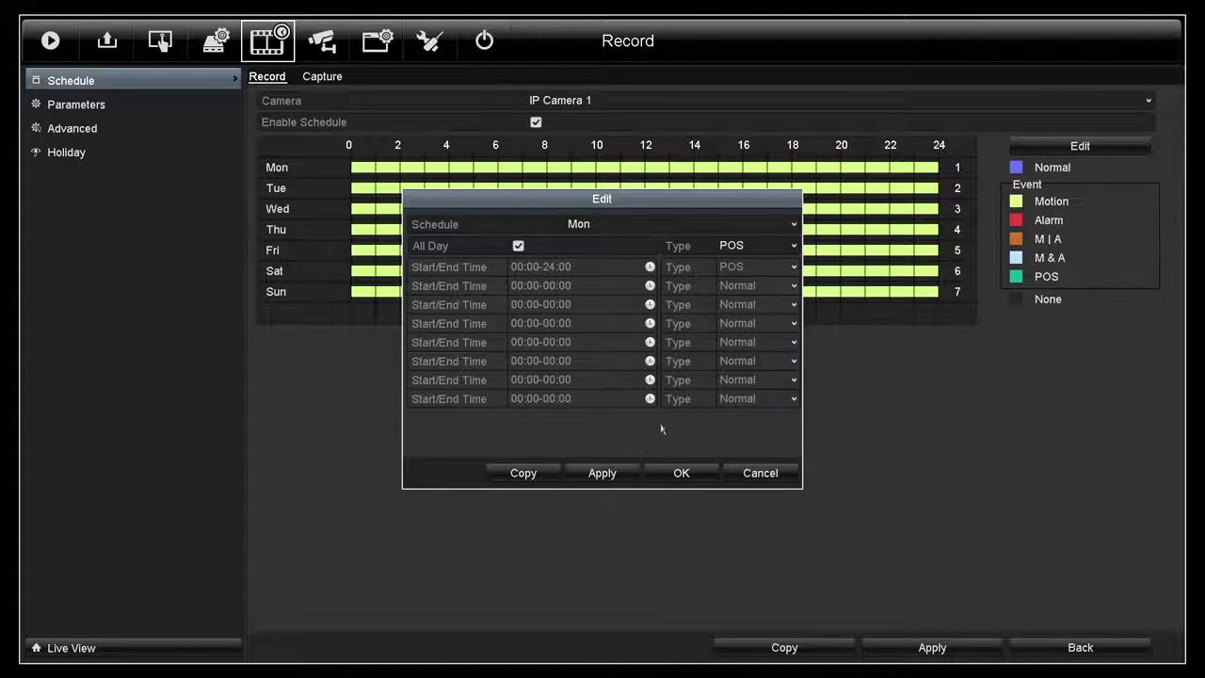
Copy Monday's all-day POS recording schedule to all other days of the week and confirm the schedule edit
{"action": "left_click", "coordinate": [635, 463]}
{"action": "left_click", "coordinate": [544, 473]}
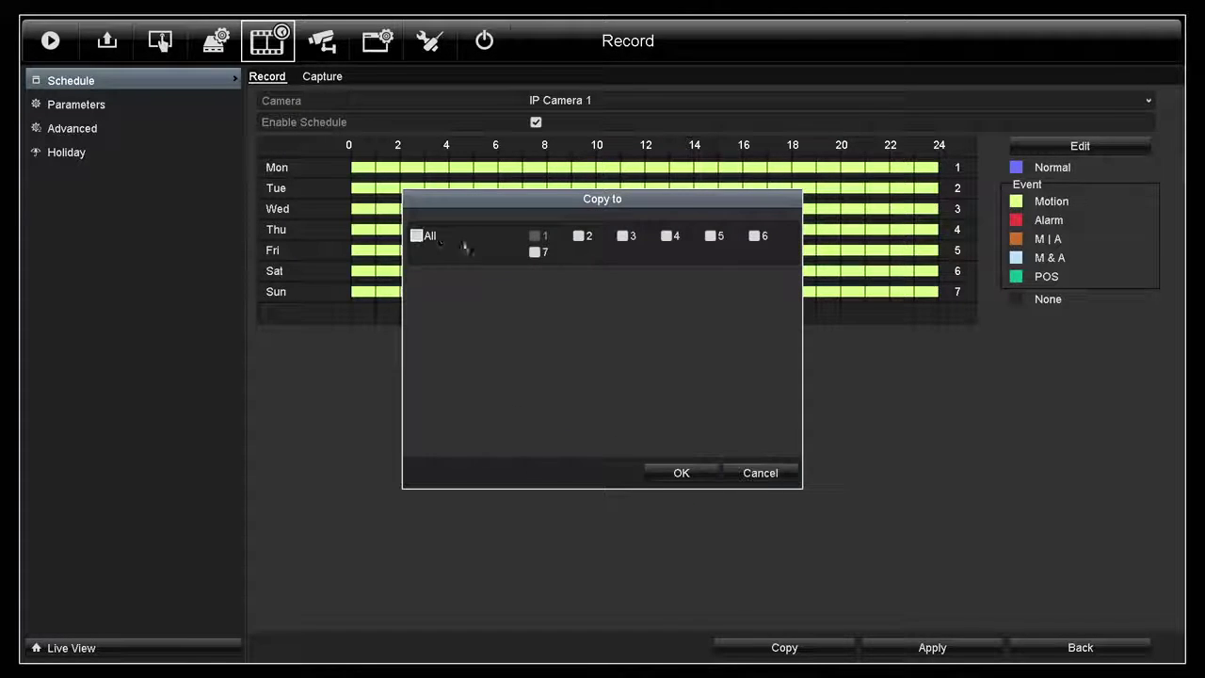
{"action": "left_click", "coordinate": [426, 236]}
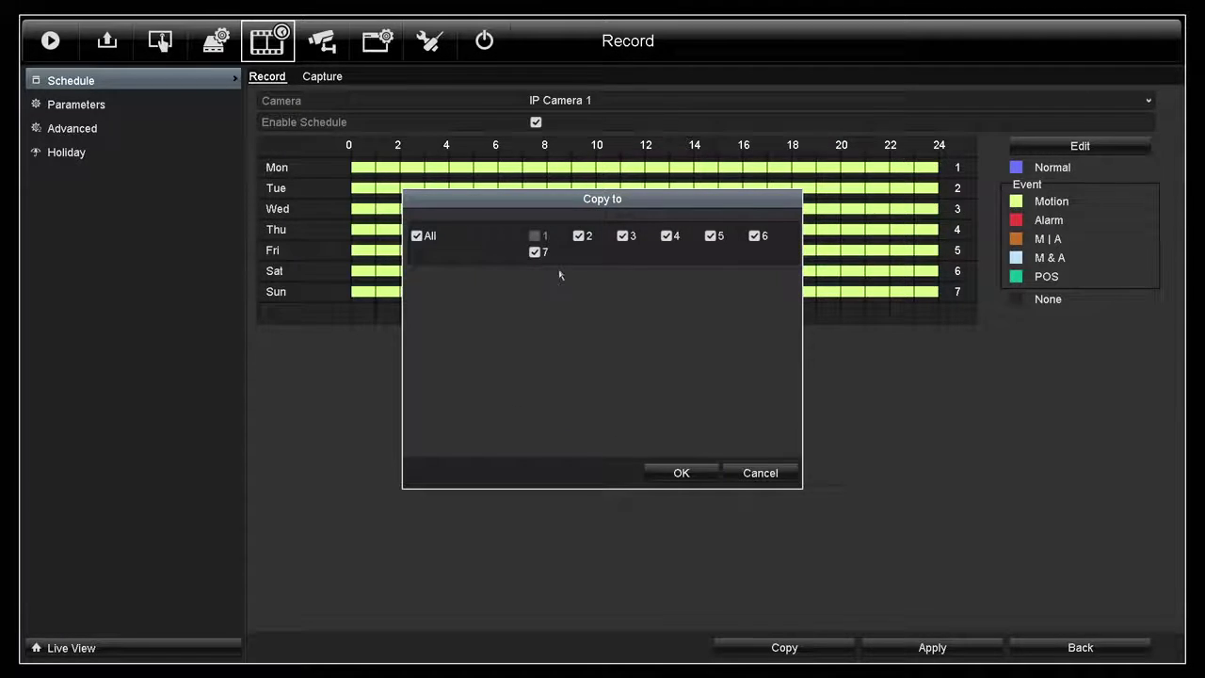
{"action": "left_click", "coordinate": [682, 473]}
{"action": "left_click", "coordinate": [603, 474]}
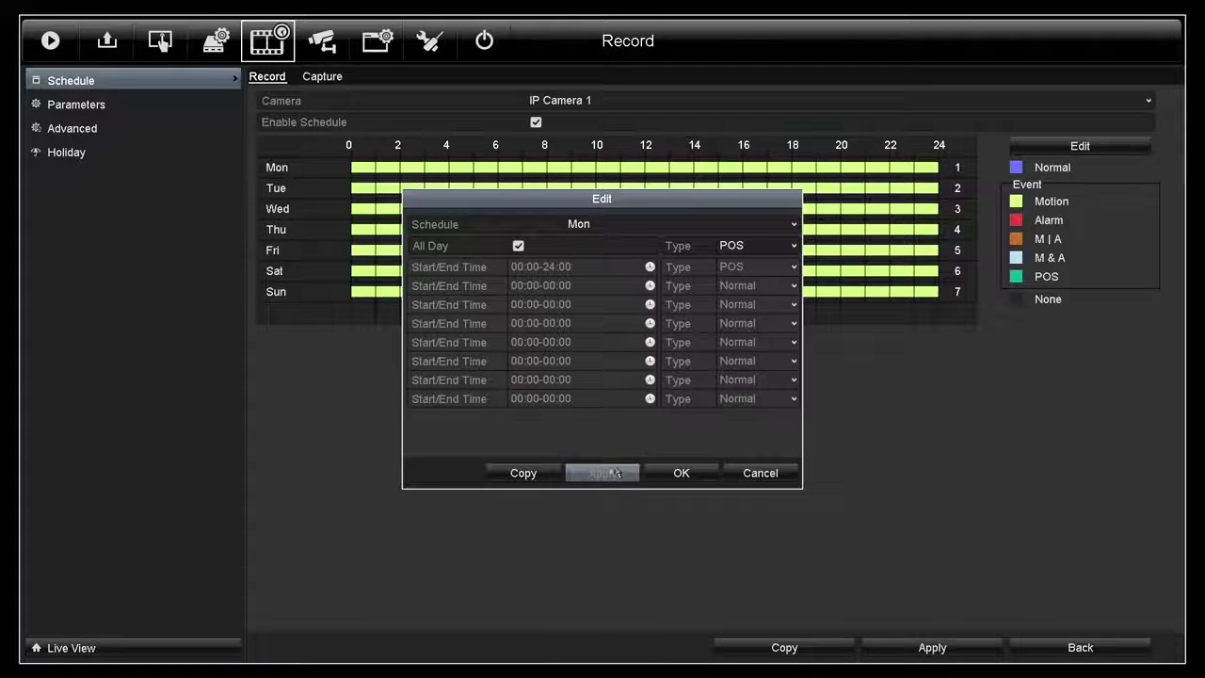
{"action": "left_click", "coordinate": [679, 473]}
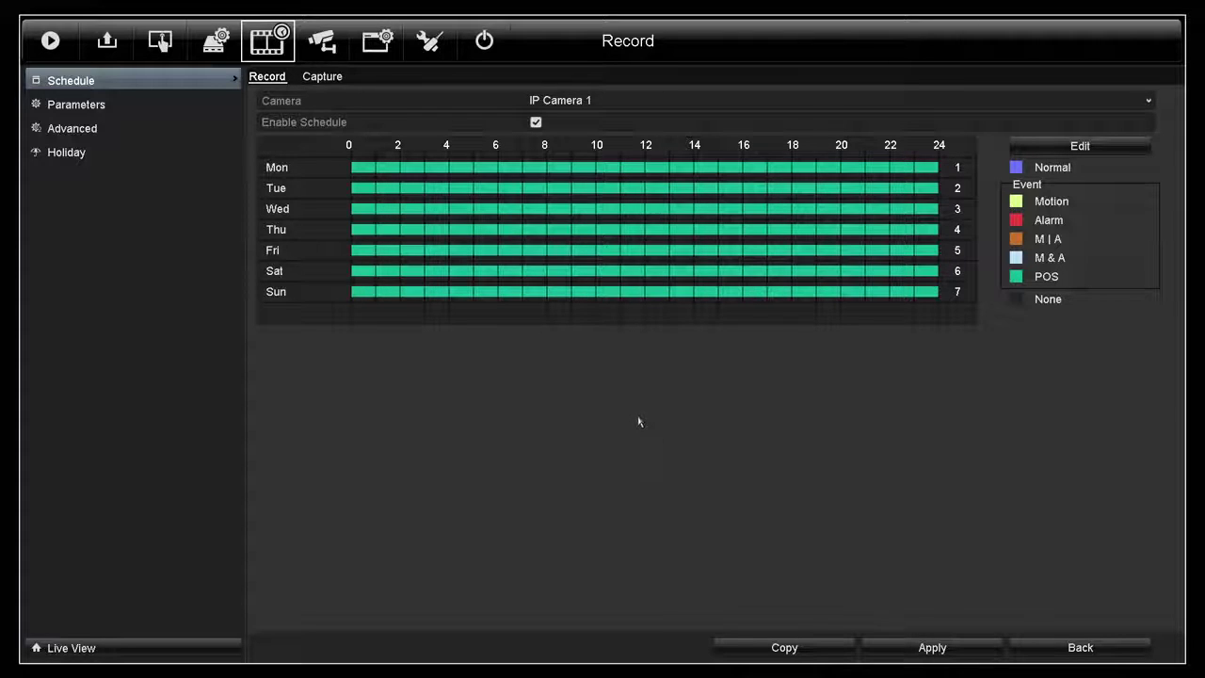
Copy IP Camera 1's recording schedule to cameras D2, D3 and D4, and apply the recording settings
{"action": "left_click", "coordinate": [781, 648]}
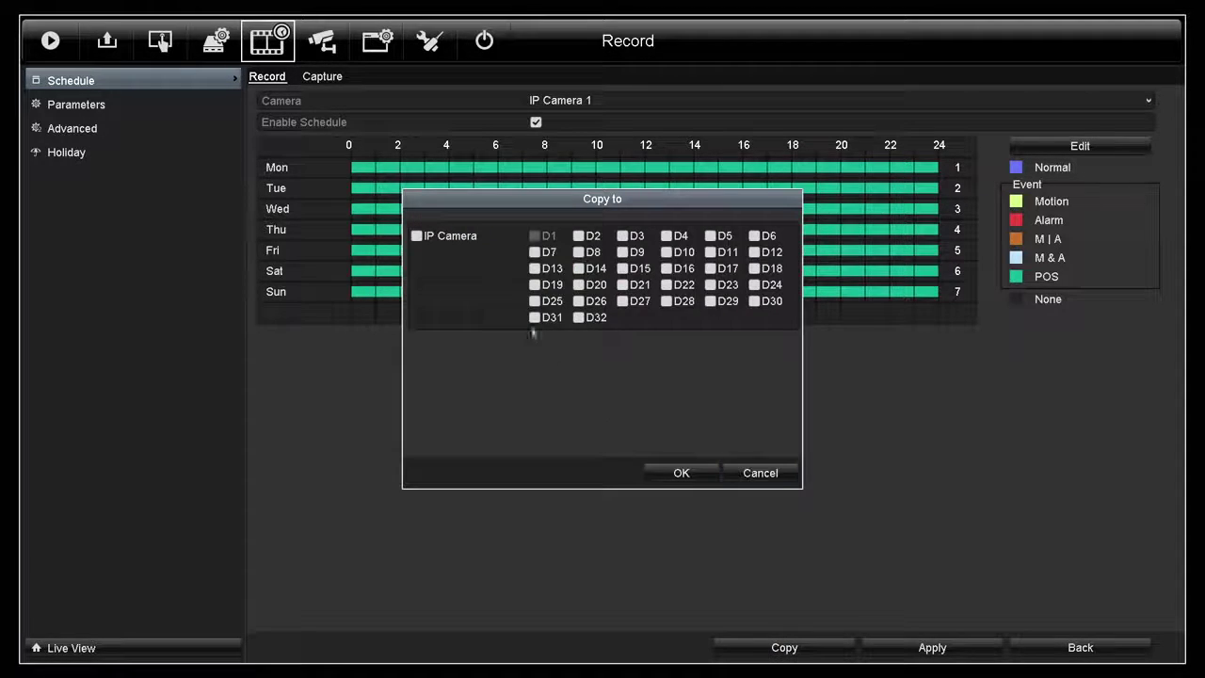
{"action": "left_click", "coordinate": [469, 243]}
{"action": "left_click", "coordinate": [470, 241]}
{"action": "left_click", "coordinate": [578, 237]}
{"action": "left_click", "coordinate": [623, 237]}
{"action": "left_click", "coordinate": [666, 236]}
{"action": "left_click", "coordinate": [686, 473]}
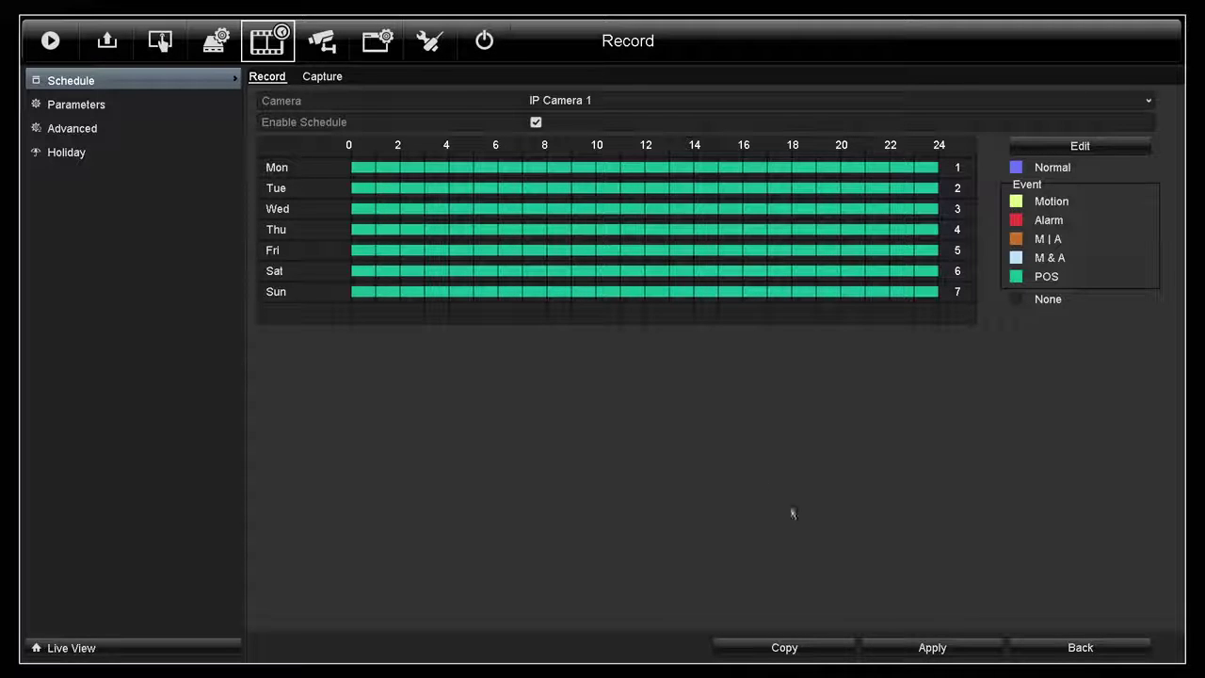
{"action": "left_click", "coordinate": [899, 649]}
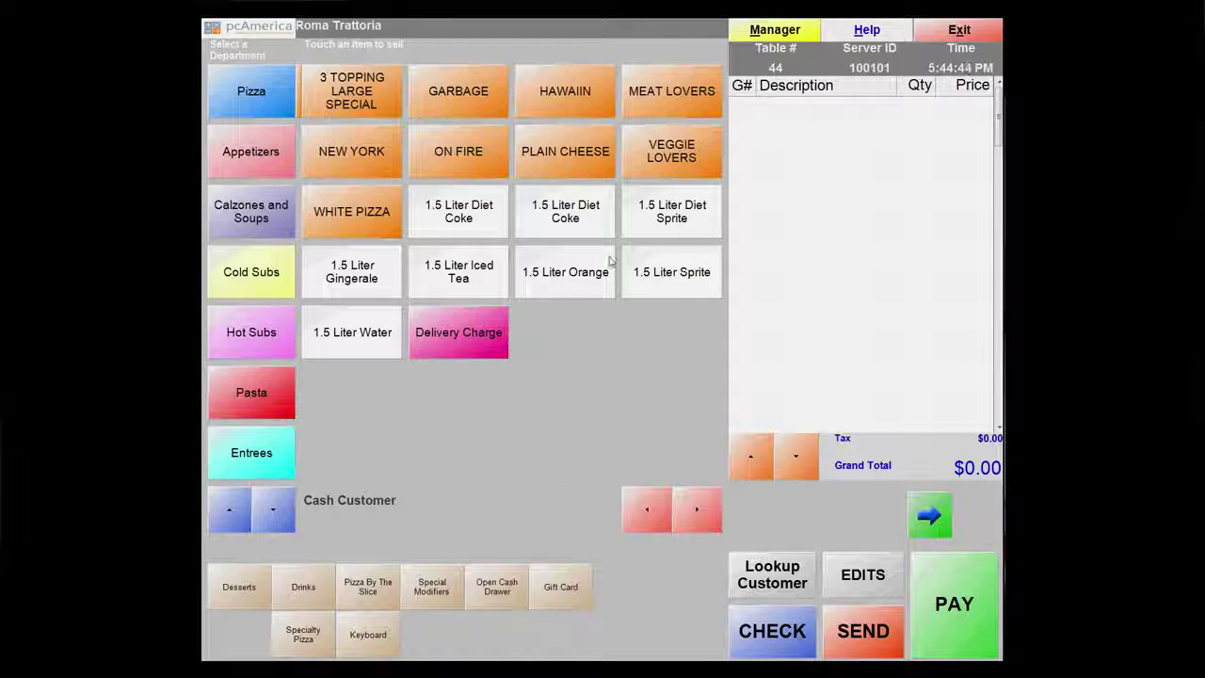
Switch to the pcAmerica POS and review the DVR type, DVR IP and DVR IP port in its hardware setup
{"action": "left_click", "coordinate": [813, 40]}
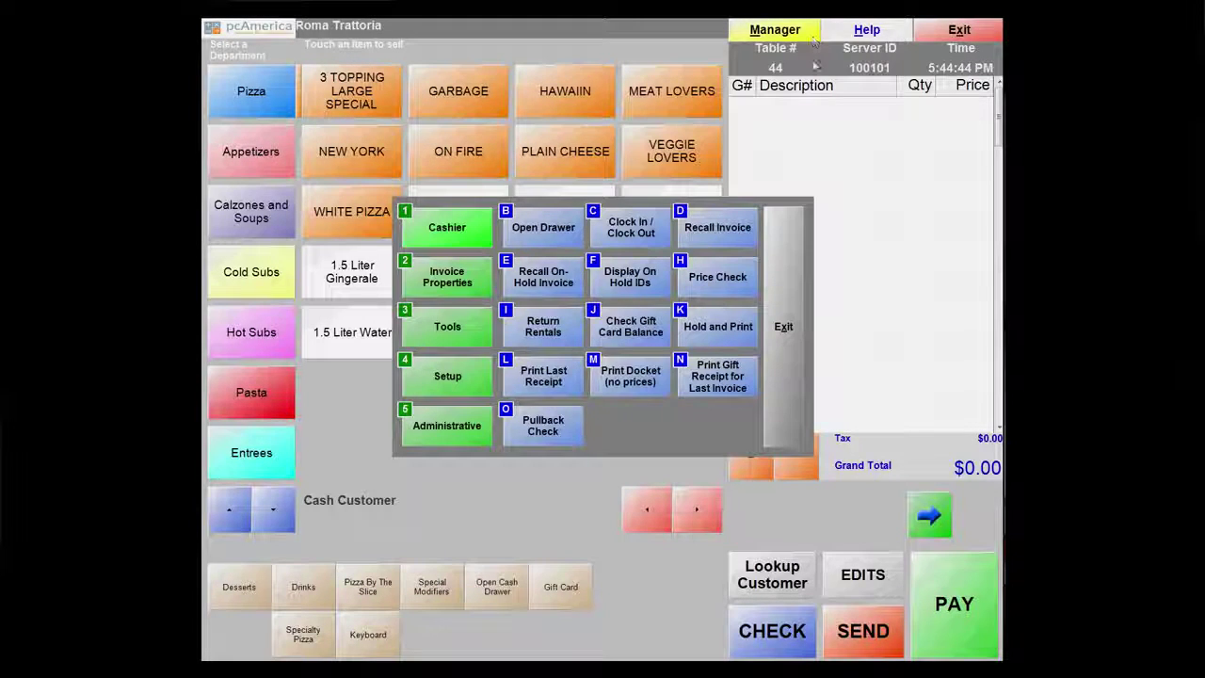
{"action": "left_click", "coordinate": [459, 377]}
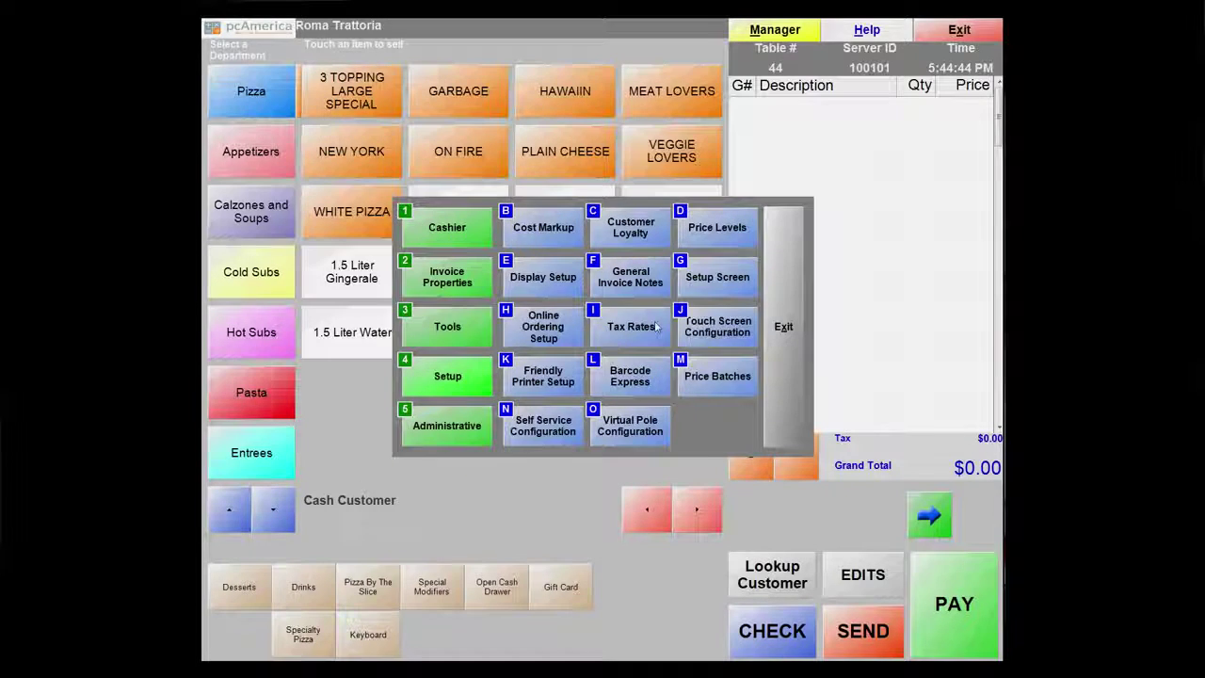
{"action": "left_click", "coordinate": [703, 290]}
{"action": "left_click", "coordinate": [603, 199]}
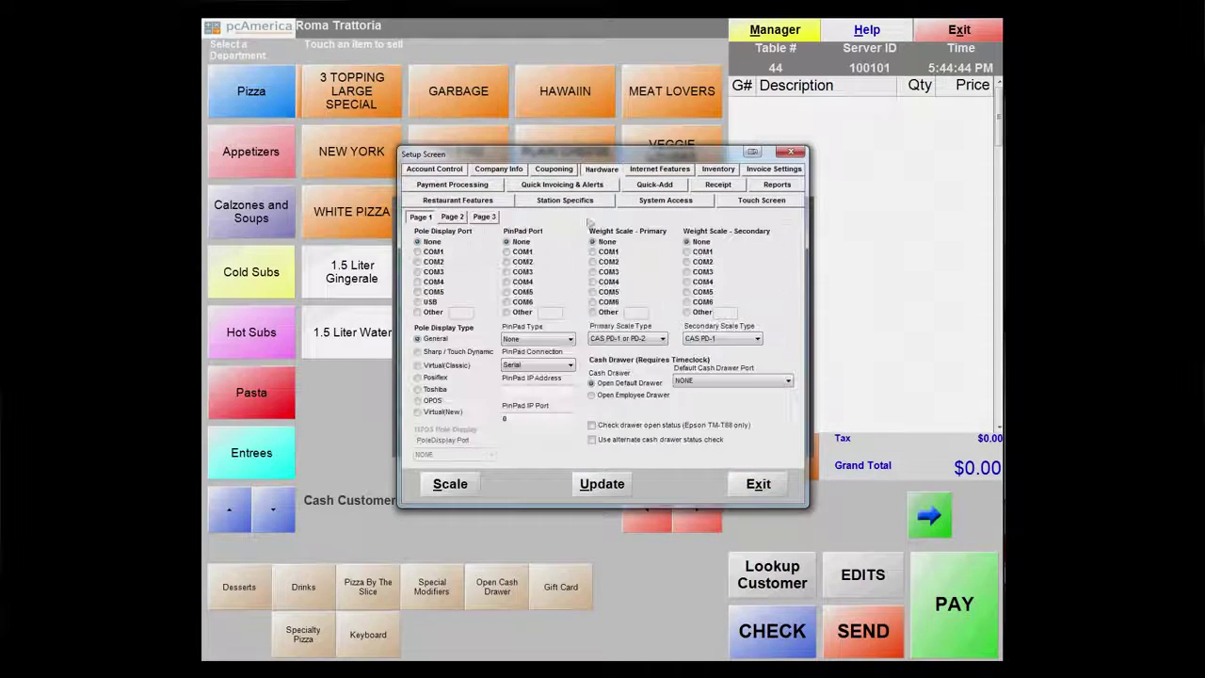
{"action": "left_click", "coordinate": [453, 217]}
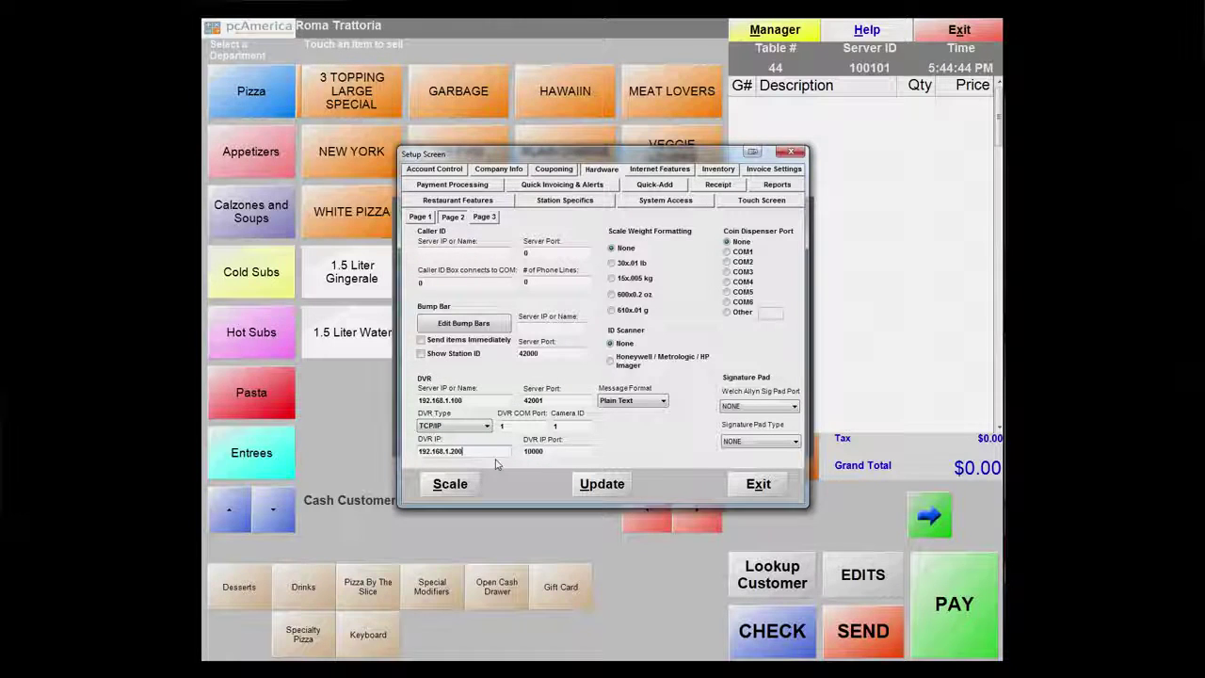
{"action": "left_click", "coordinate": [548, 450]}
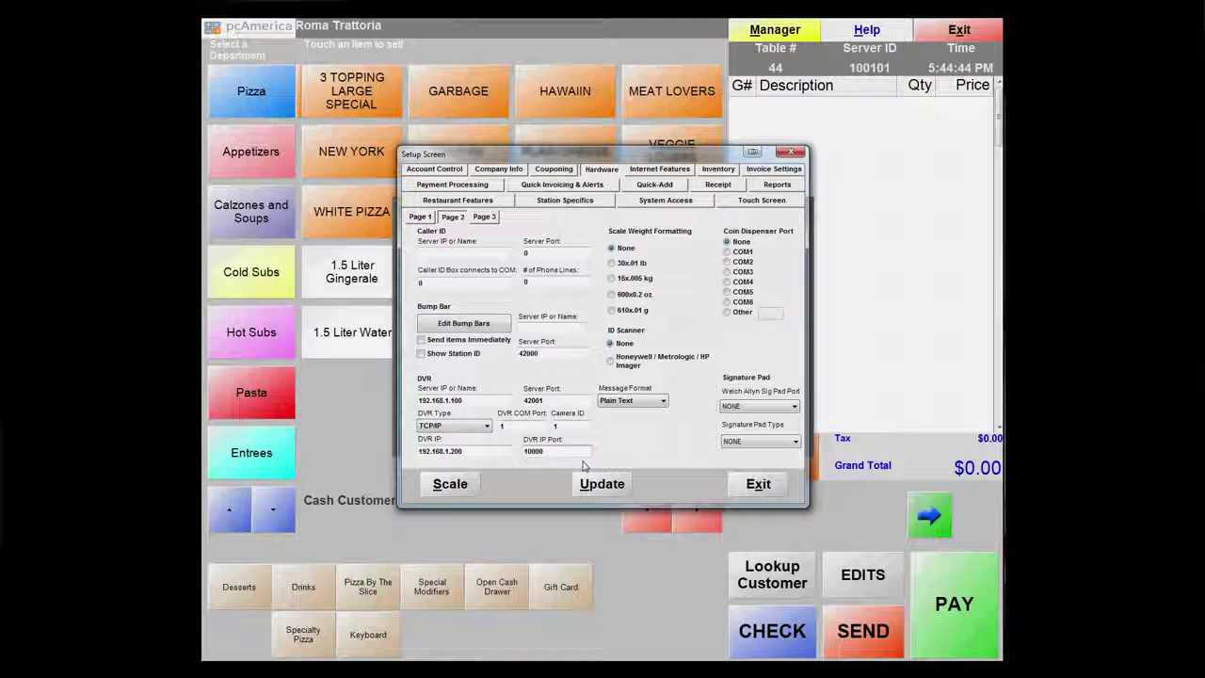
{"action": "left_click", "coordinate": [764, 489]}
{"action": "left_click", "coordinate": [775, 409]}
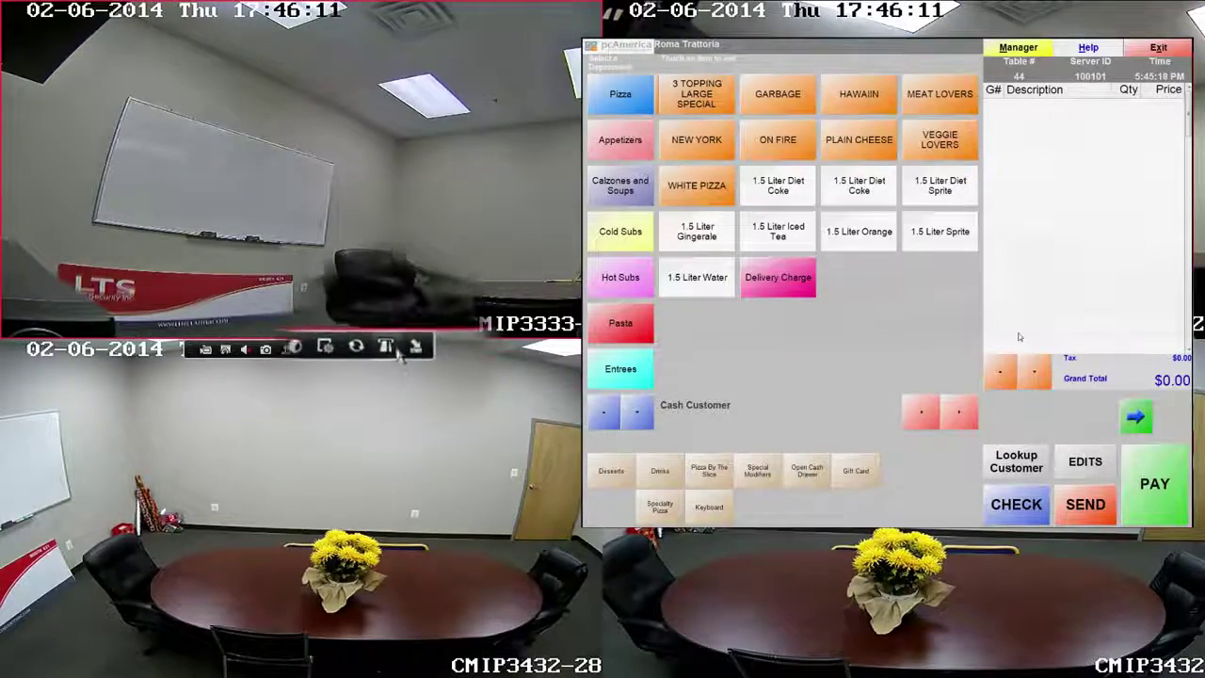
Turn on the POS text overlay for the CMIP3333-Z camera in live view
{"action": "left_click", "coordinate": [400, 351]}
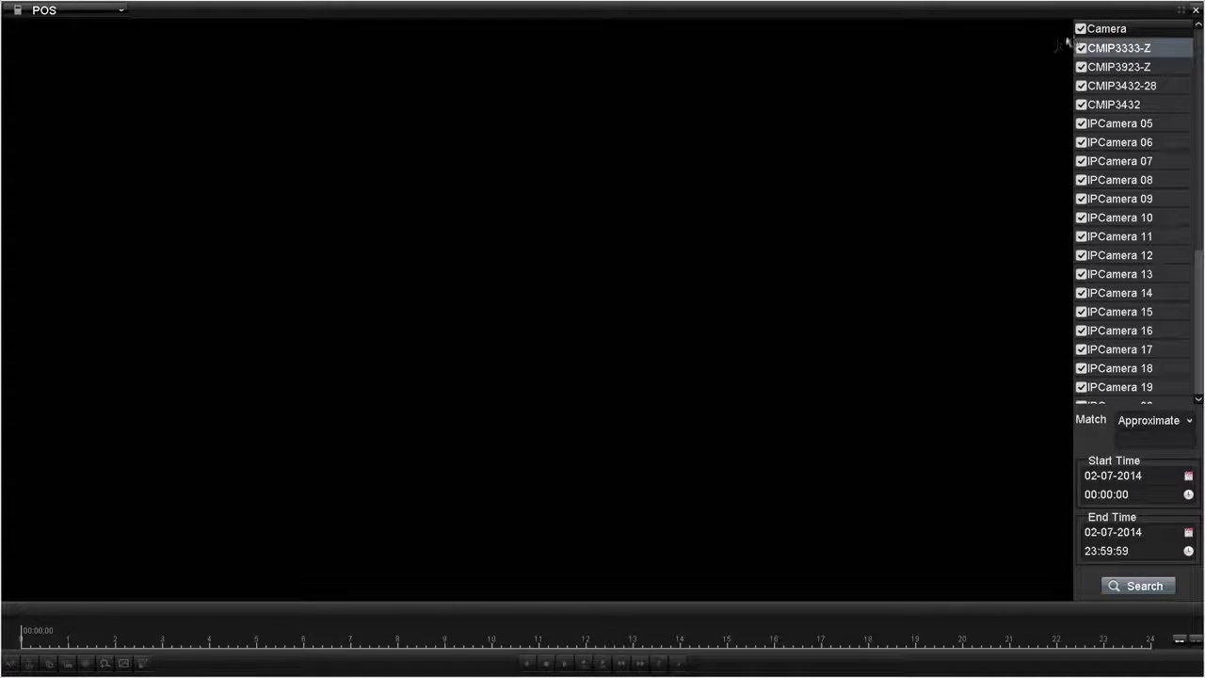
Search camera CMIP3333-Z's POS events for 02-06-2014 and play the 17:29:50 event with the POS text overlay on
{"action": "left_click", "coordinate": [1081, 29]}
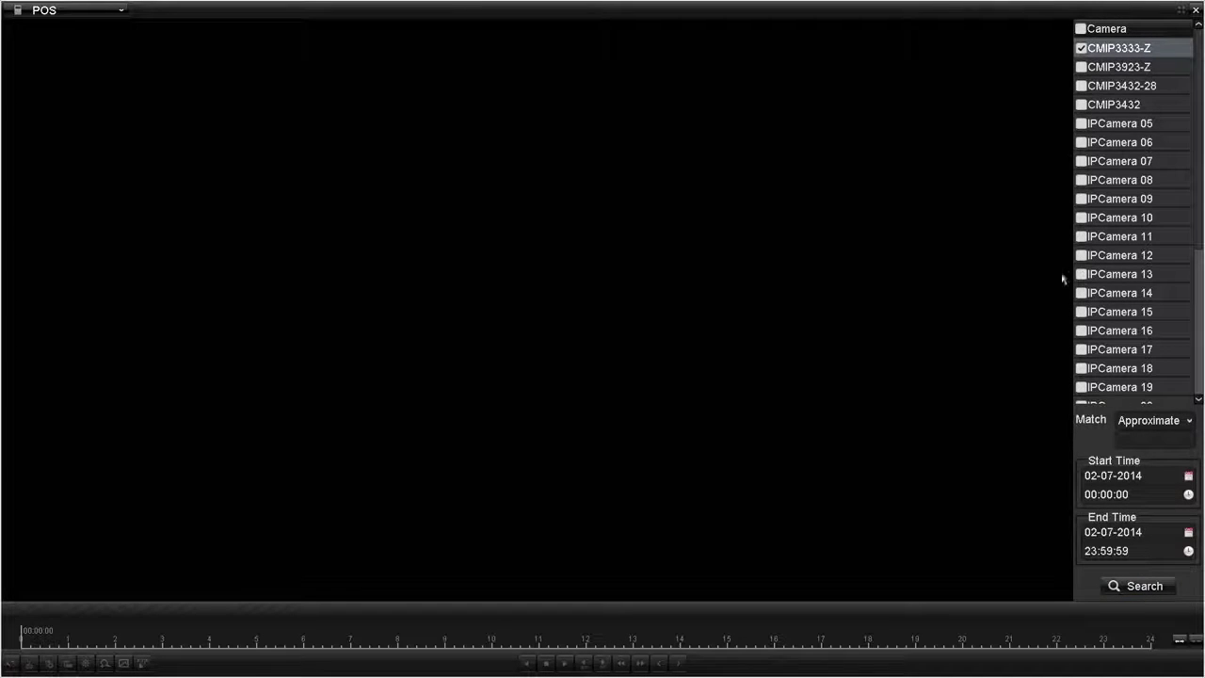
{"action": "left_click", "coordinate": [1101, 476]}
{"action": "left_click", "coordinate": [1108, 477]}
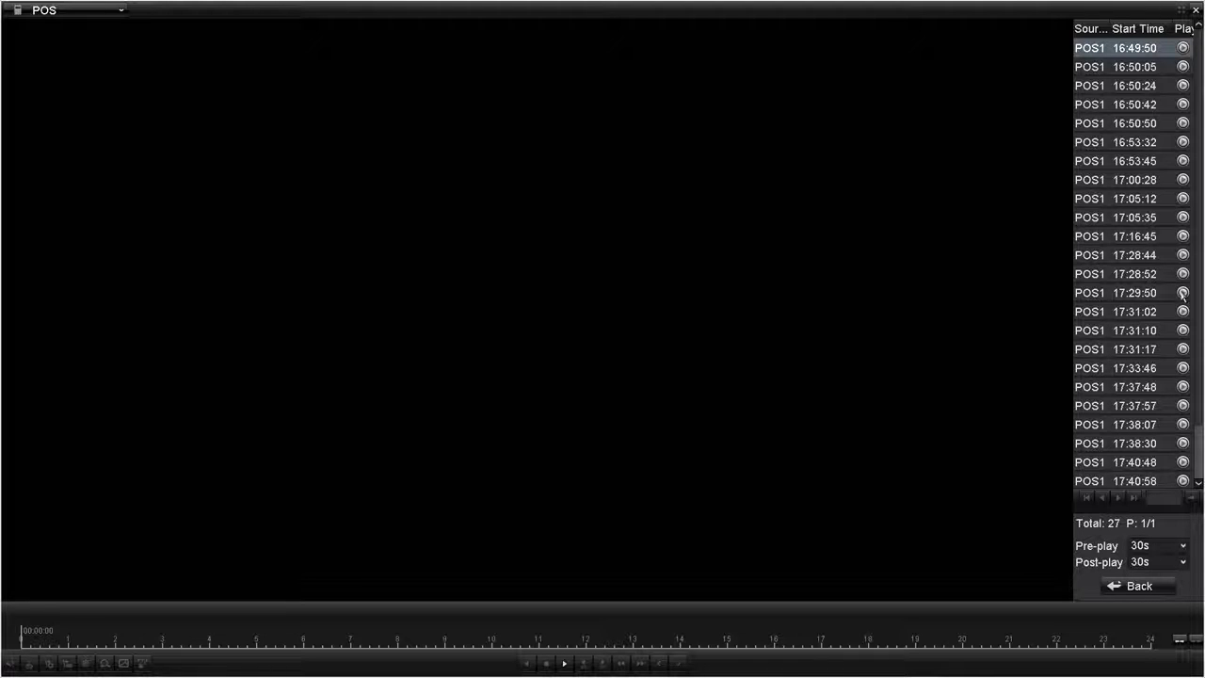
{"action": "left_click", "coordinate": [1182, 294]}
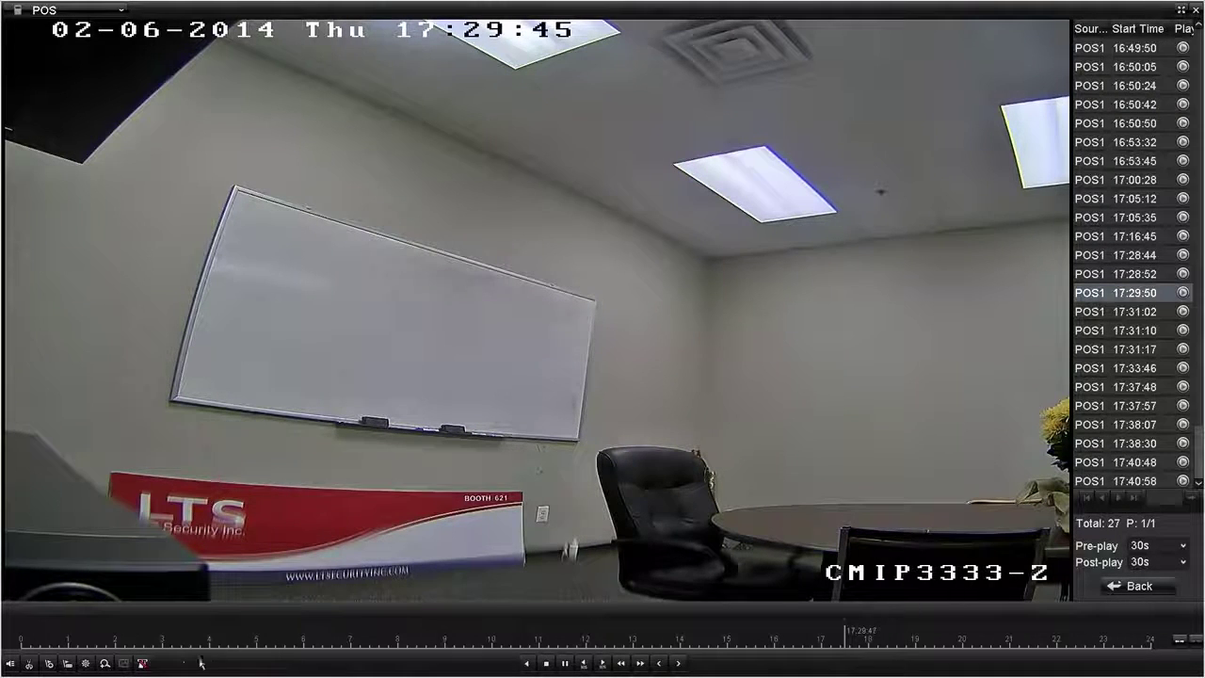
{"action": "left_click", "coordinate": [140, 661]}
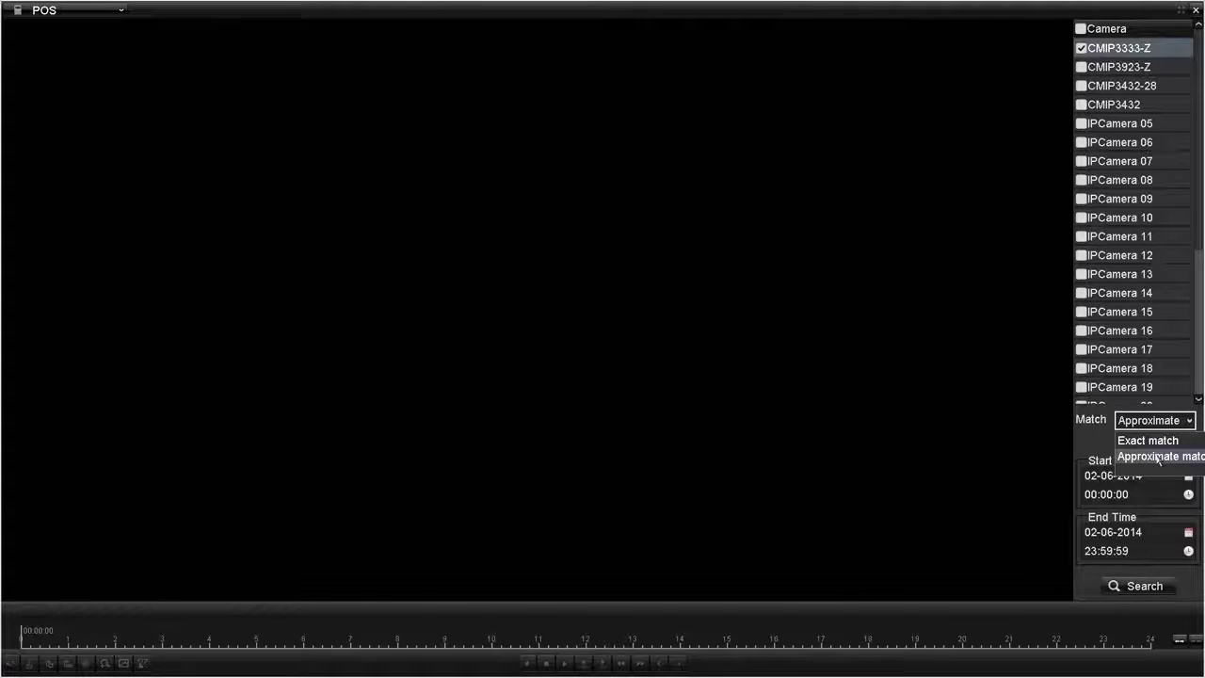
Search the POS events by keyword with approximate match, and play the 17:31:17 event while toggling its POS text overlay
{"action": "left_click", "coordinate": [1159, 458]}
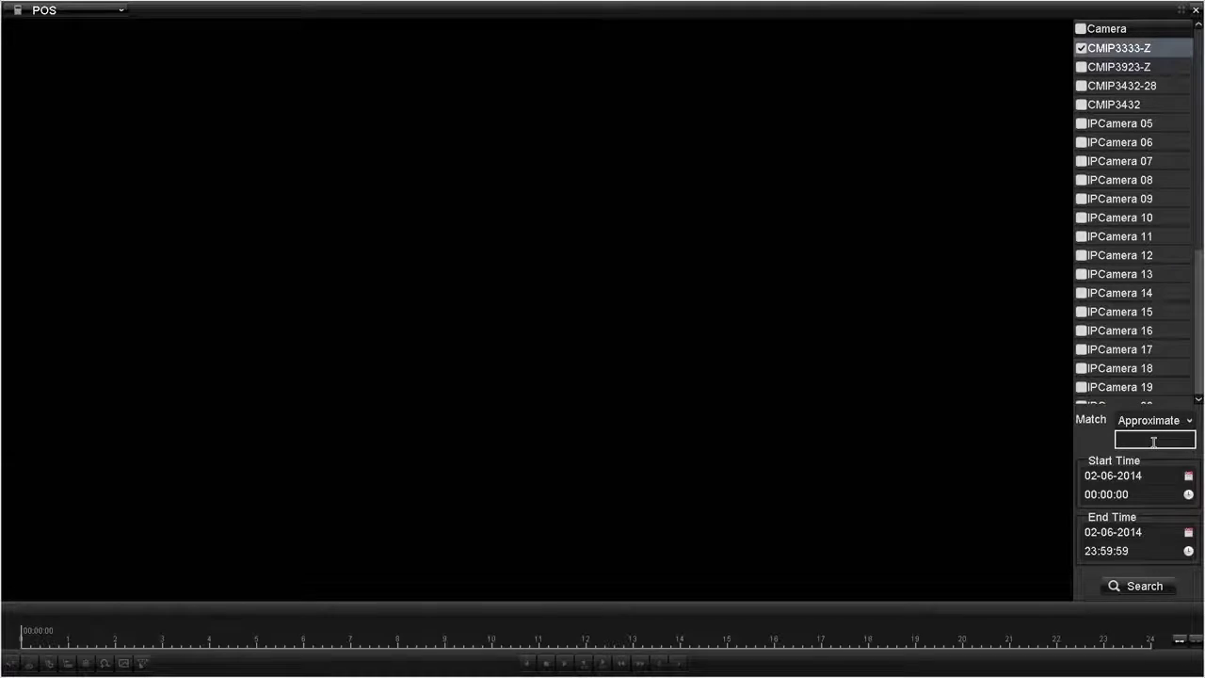
{"action": "left_click", "coordinate": [1154, 442]}
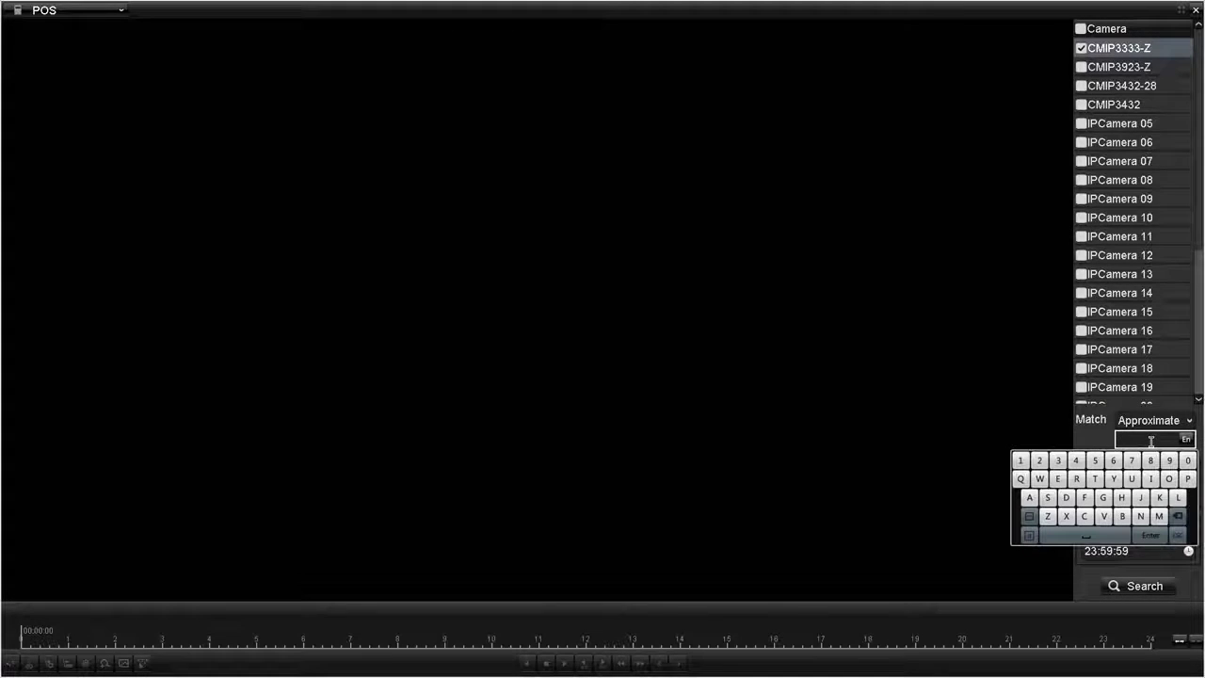
{"action": "left_click", "coordinate": [1043, 479]}
{"action": "left_click", "coordinate": [1140, 516]}
{"action": "left_click", "coordinate": [1103, 499]}
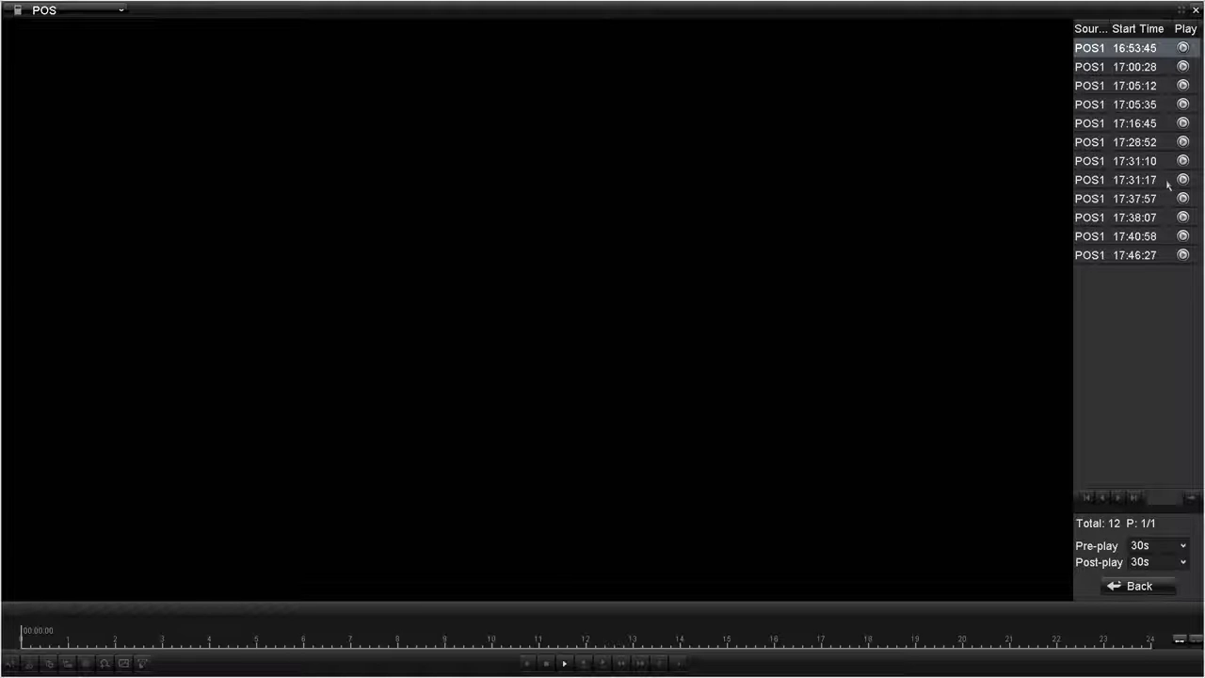
{"action": "left_click", "coordinate": [1182, 180]}
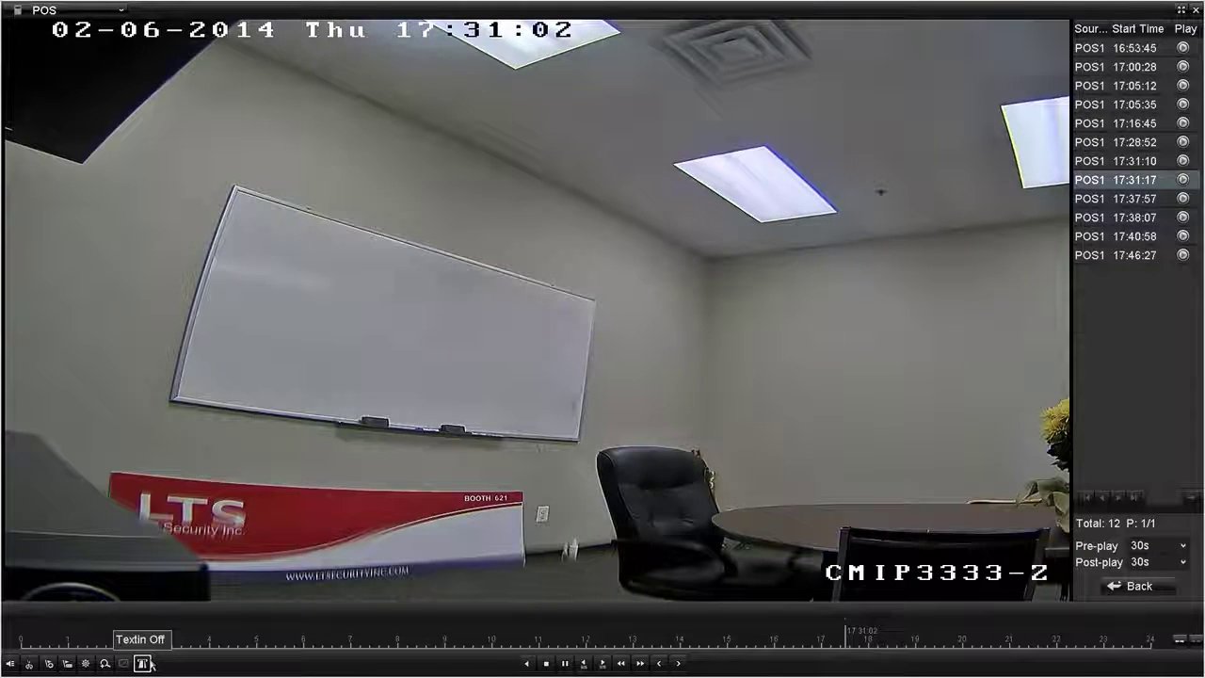
{"action": "left_click", "coordinate": [142, 664]}
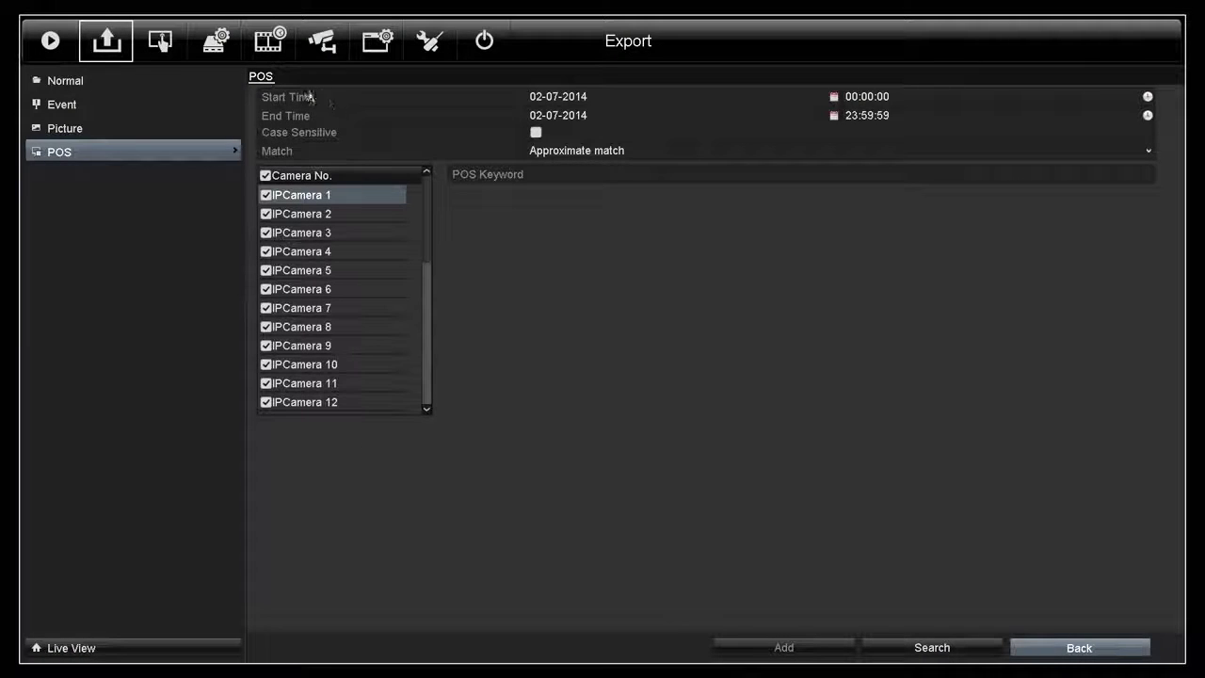
Set both the start and end dates of the POS export search to 02-06-2014
{"action": "left_click", "coordinate": [570, 97]}
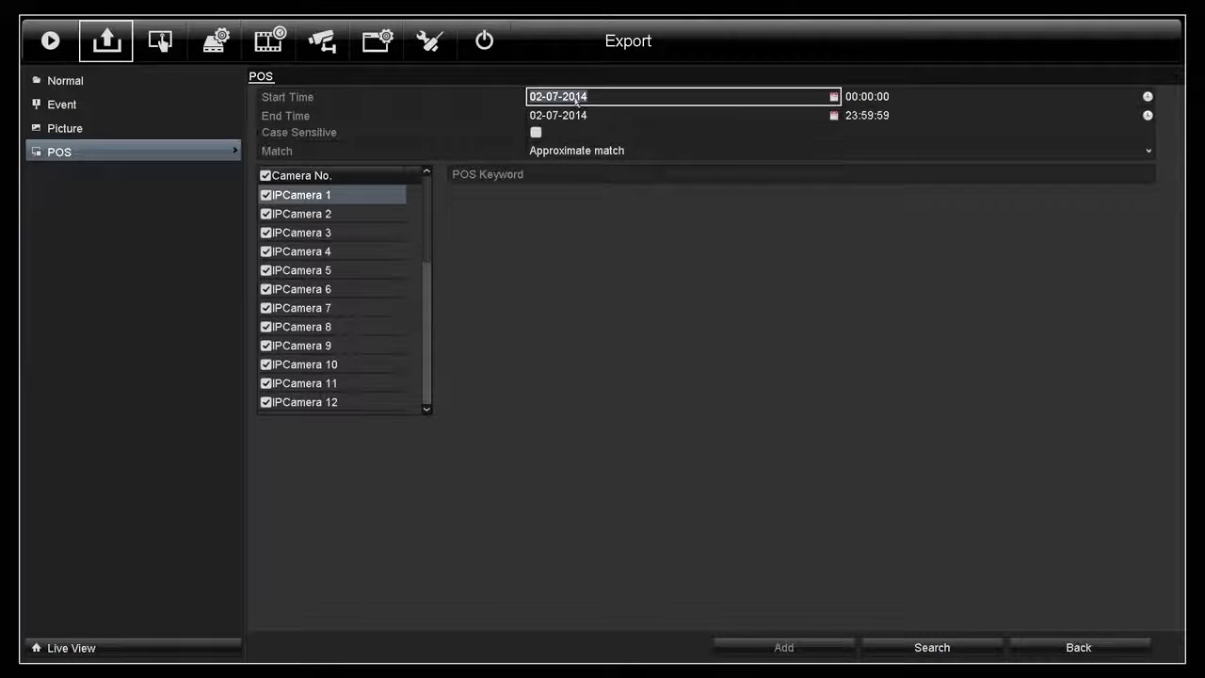
{"action": "left_click", "coordinate": [673, 162]}
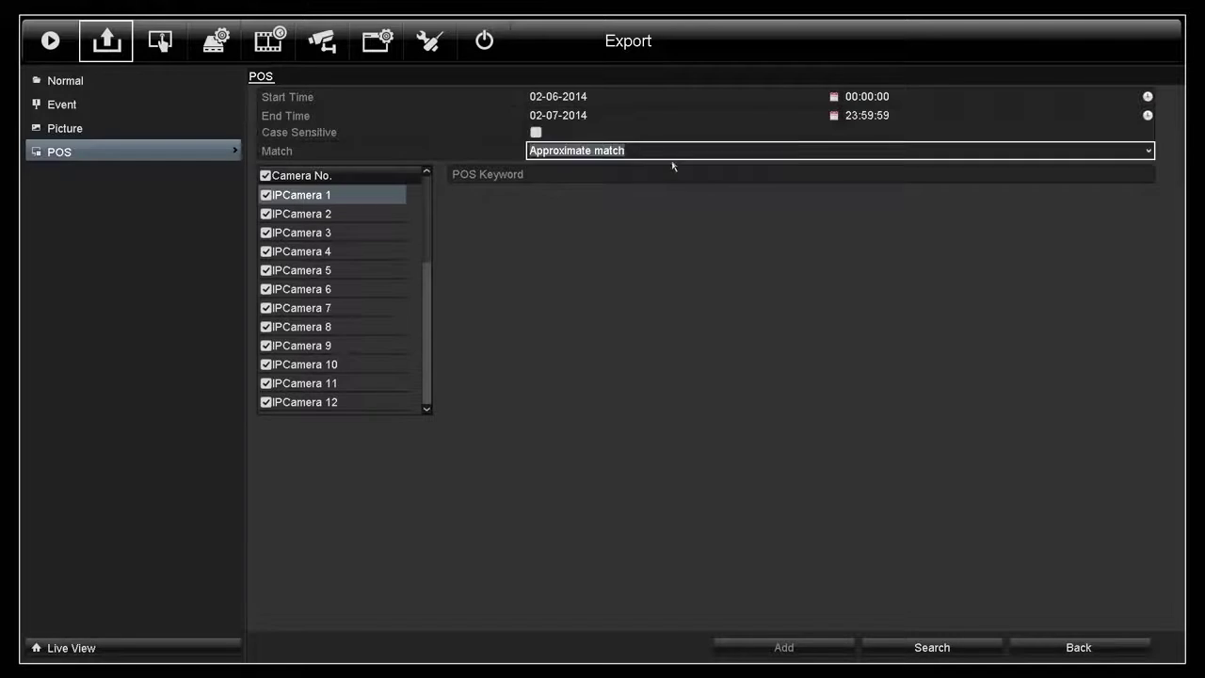
{"action": "left_click", "coordinate": [612, 117]}
{"action": "left_click", "coordinate": [672, 180]}
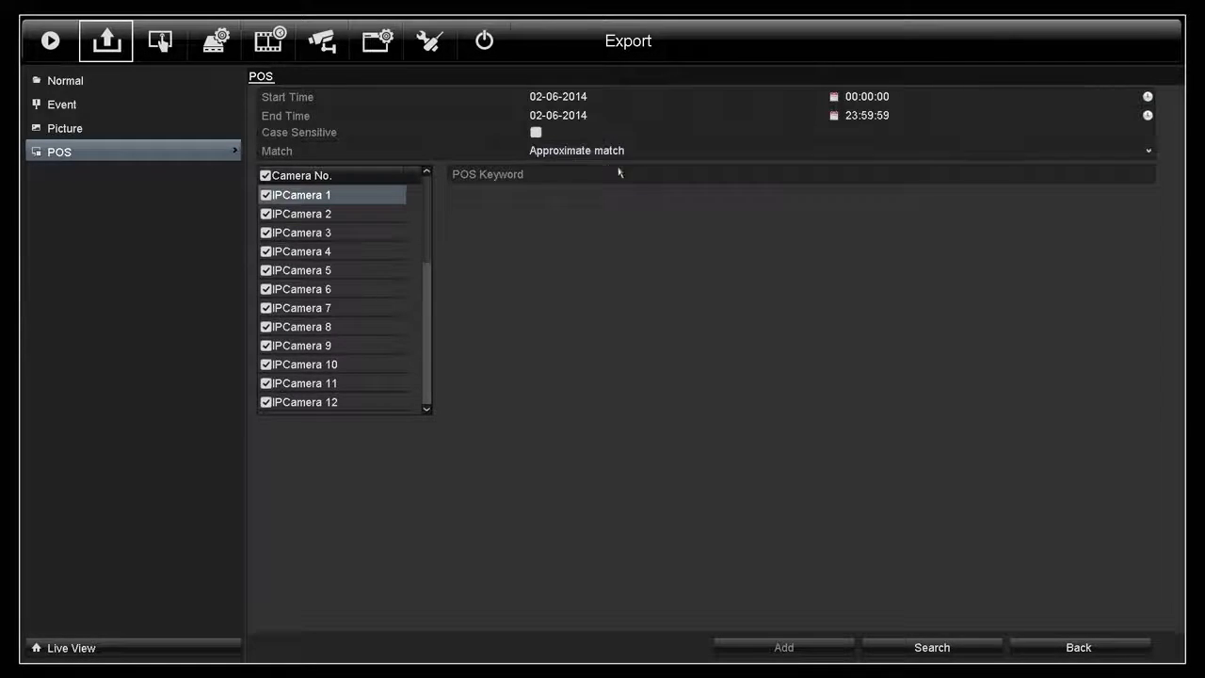
Limit the POS export search to IPCamera 1, leave the POS keyword empty, and run the search
{"action": "left_click", "coordinate": [674, 176]}
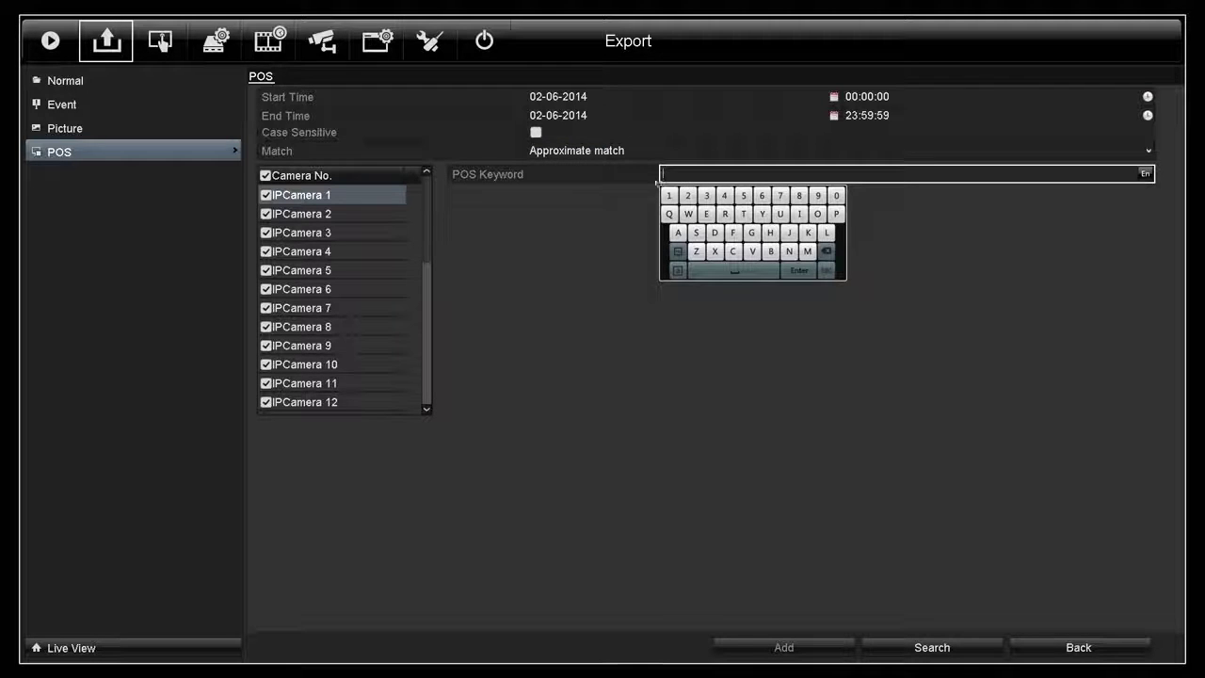
{"action": "left_click", "coordinate": [614, 217]}
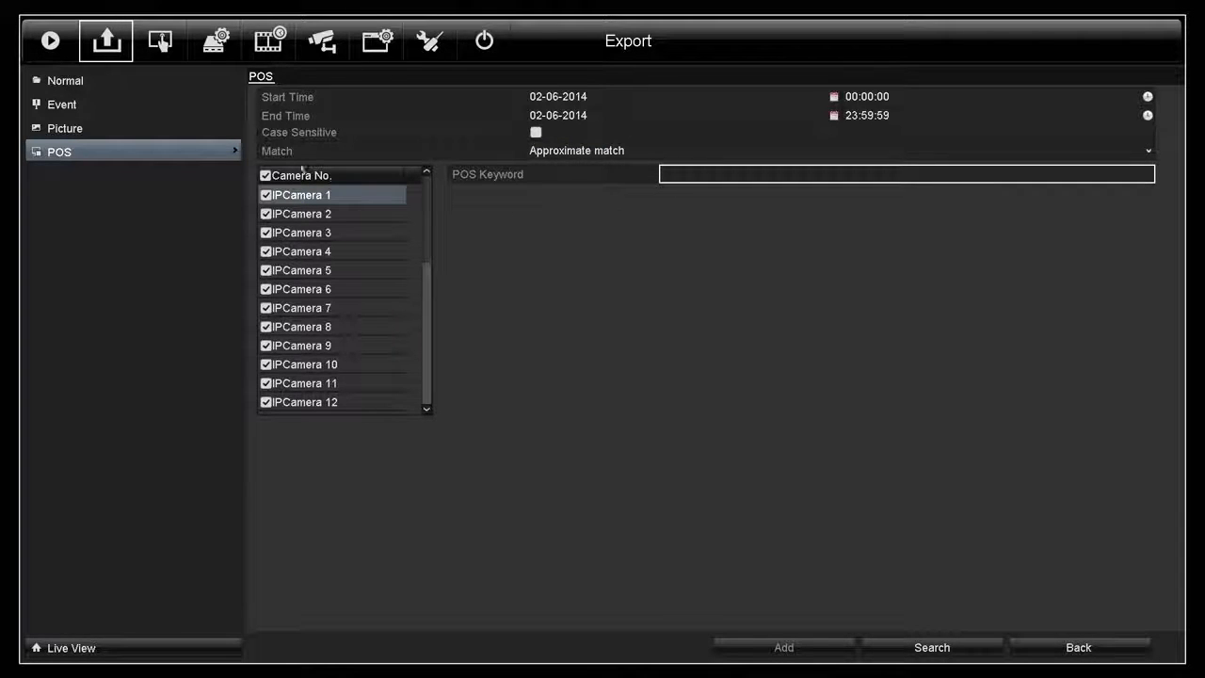
{"action": "left_click", "coordinate": [266, 176]}
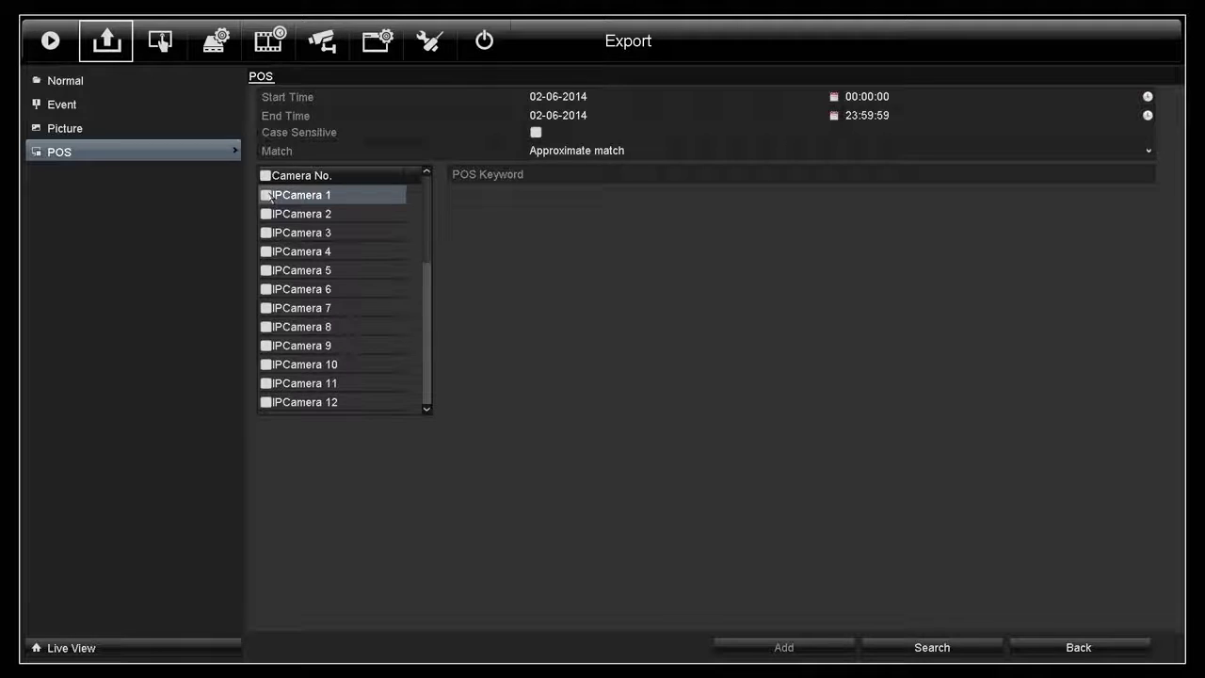
{"action": "left_click", "coordinate": [898, 647]}
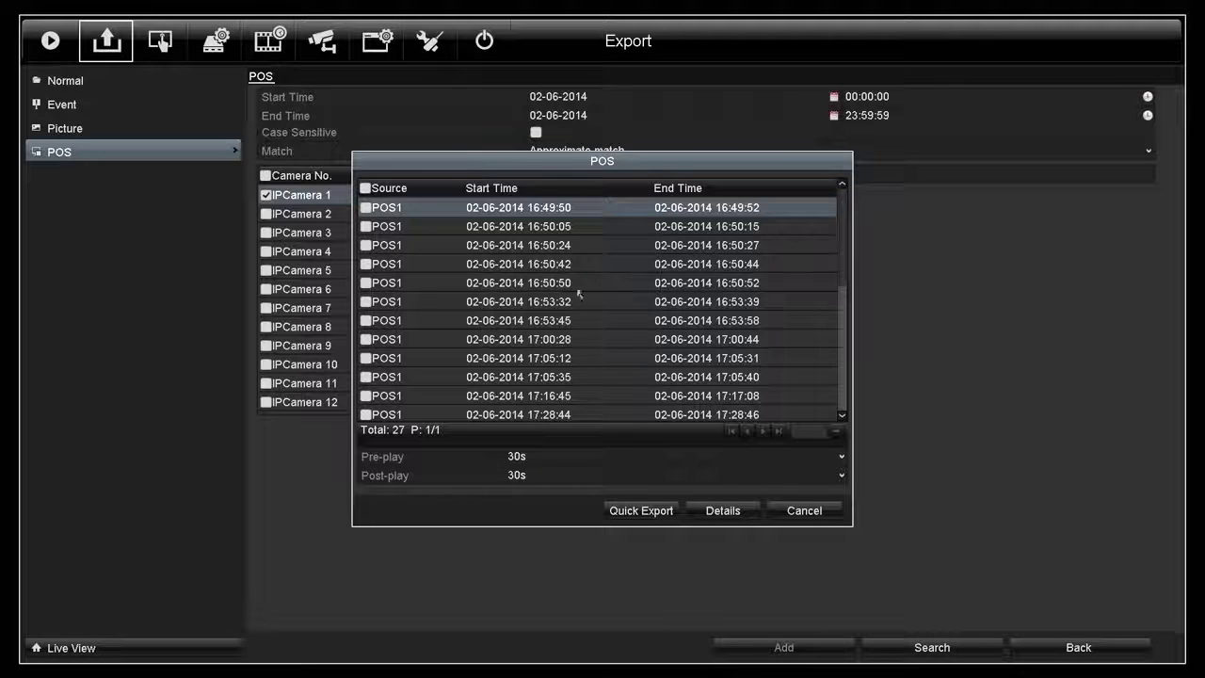
Select the 16:50:42 POS1 event, preview its 16:50:12 recording in the event details, and return to the event list
{"action": "left_click", "coordinate": [366, 265]}
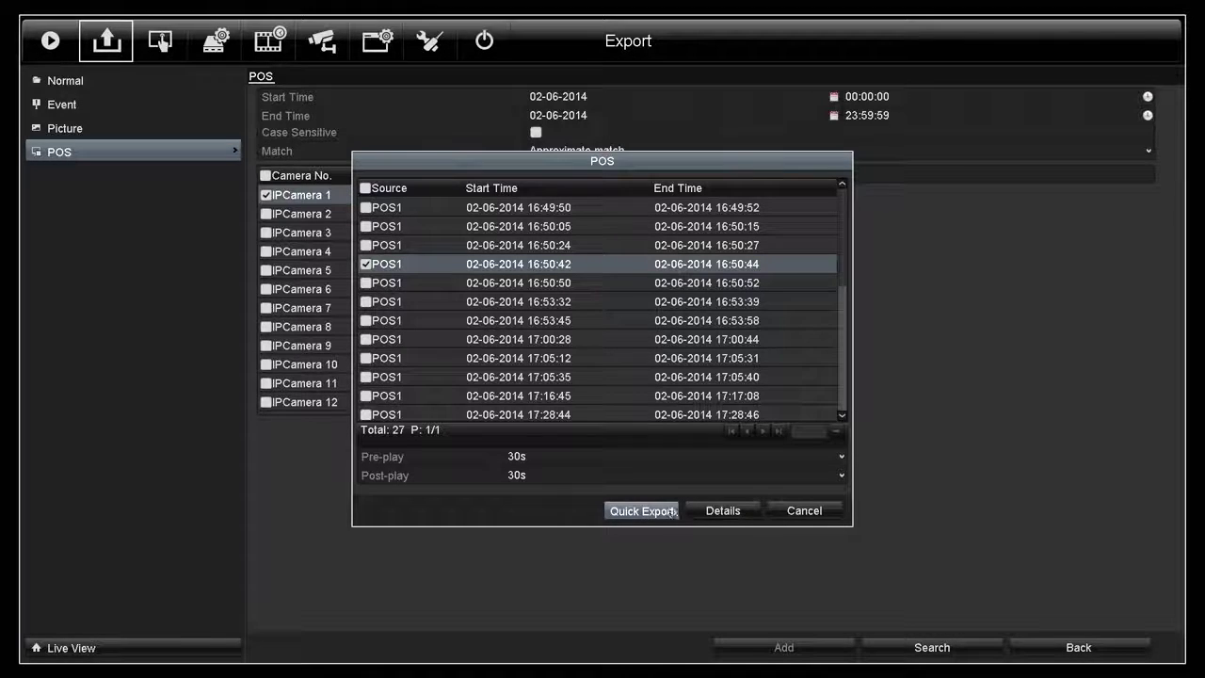
{"action": "left_click", "coordinate": [716, 512]}
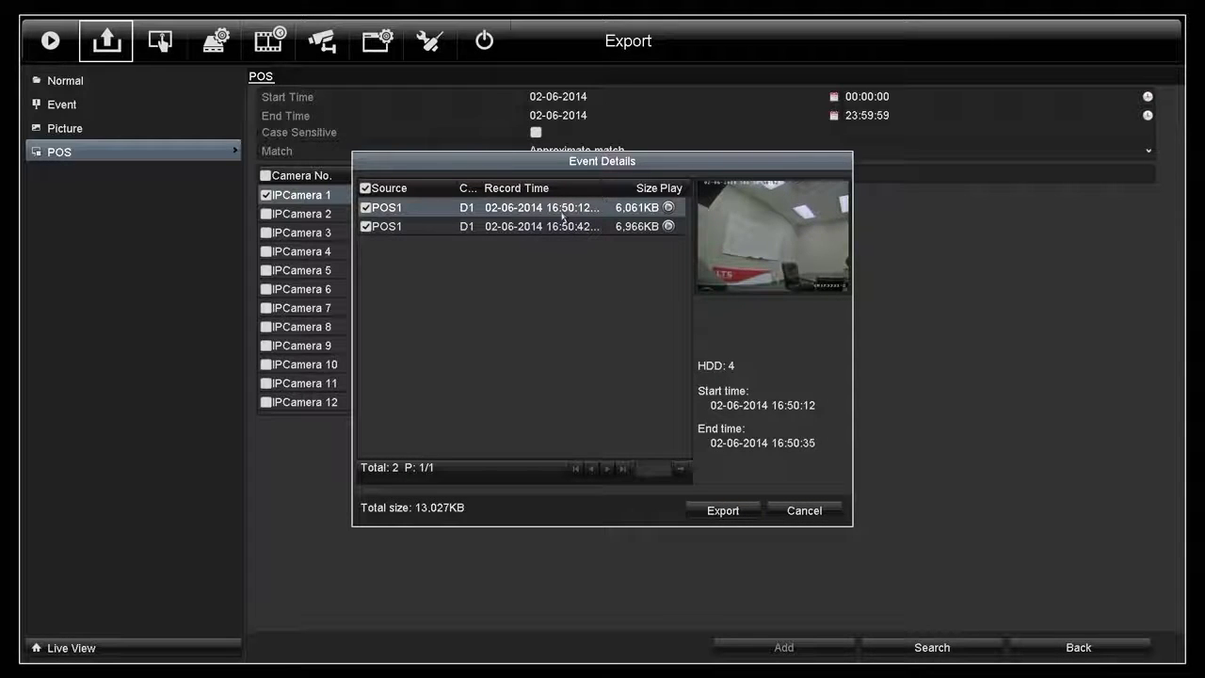
{"action": "left_click", "coordinate": [668, 208]}
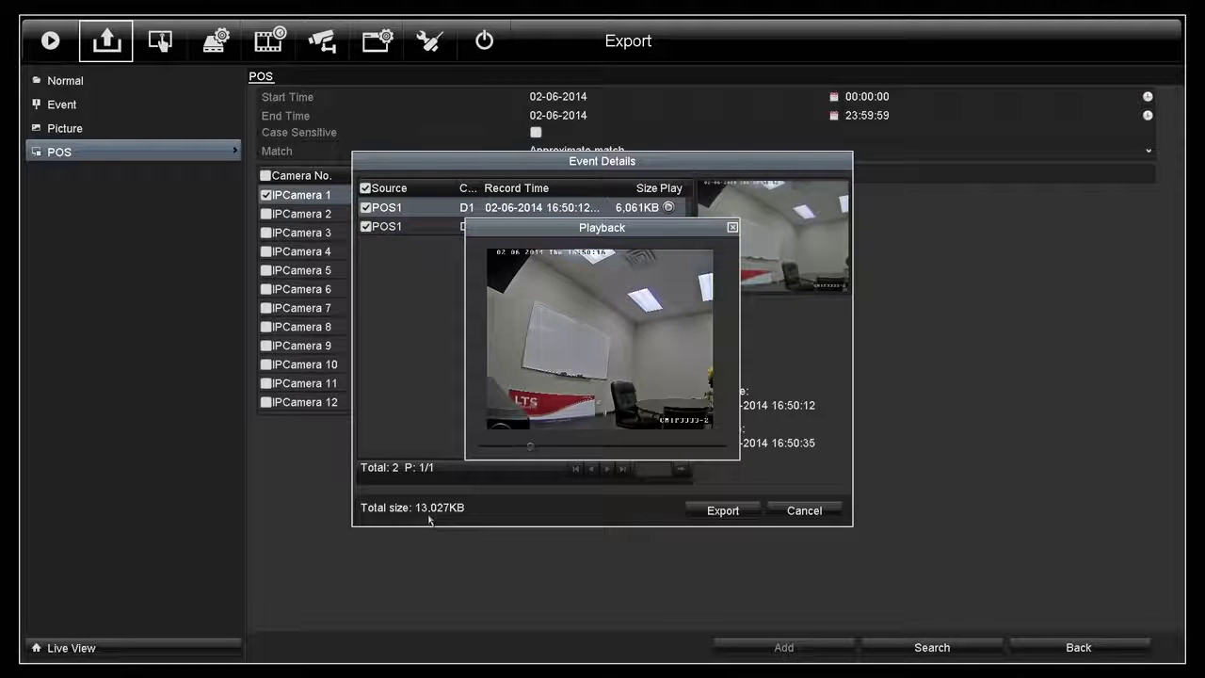
{"action": "left_click", "coordinate": [732, 228]}
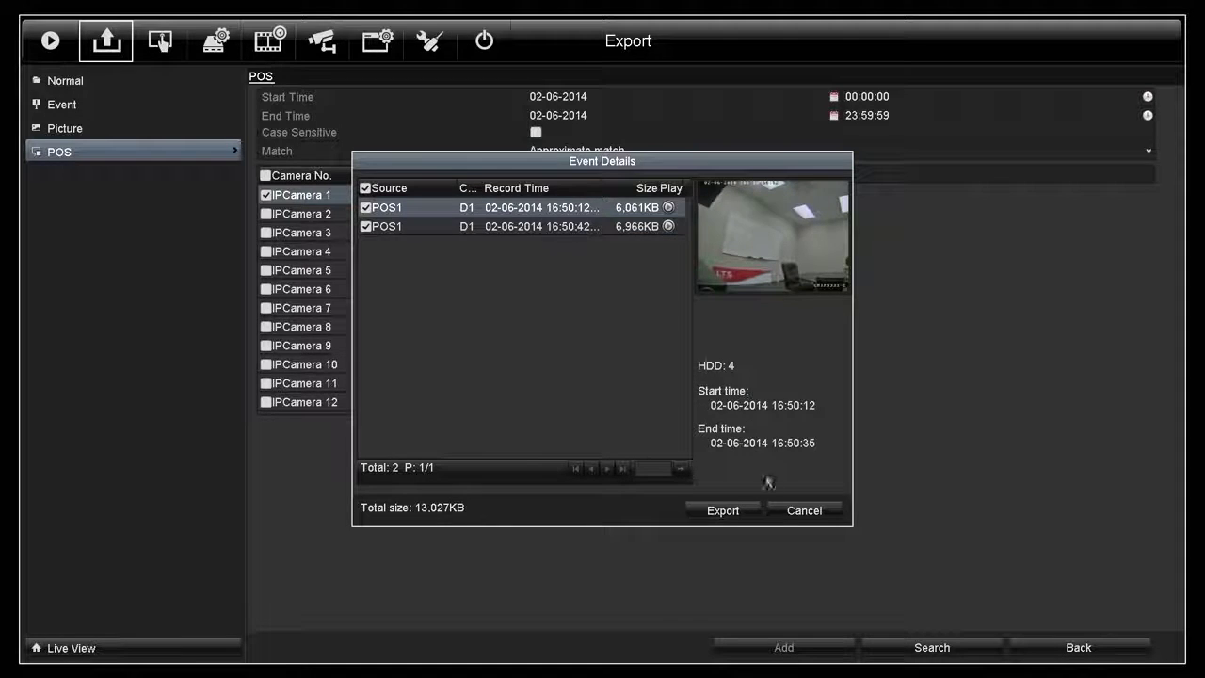
{"action": "left_click", "coordinate": [784, 511]}
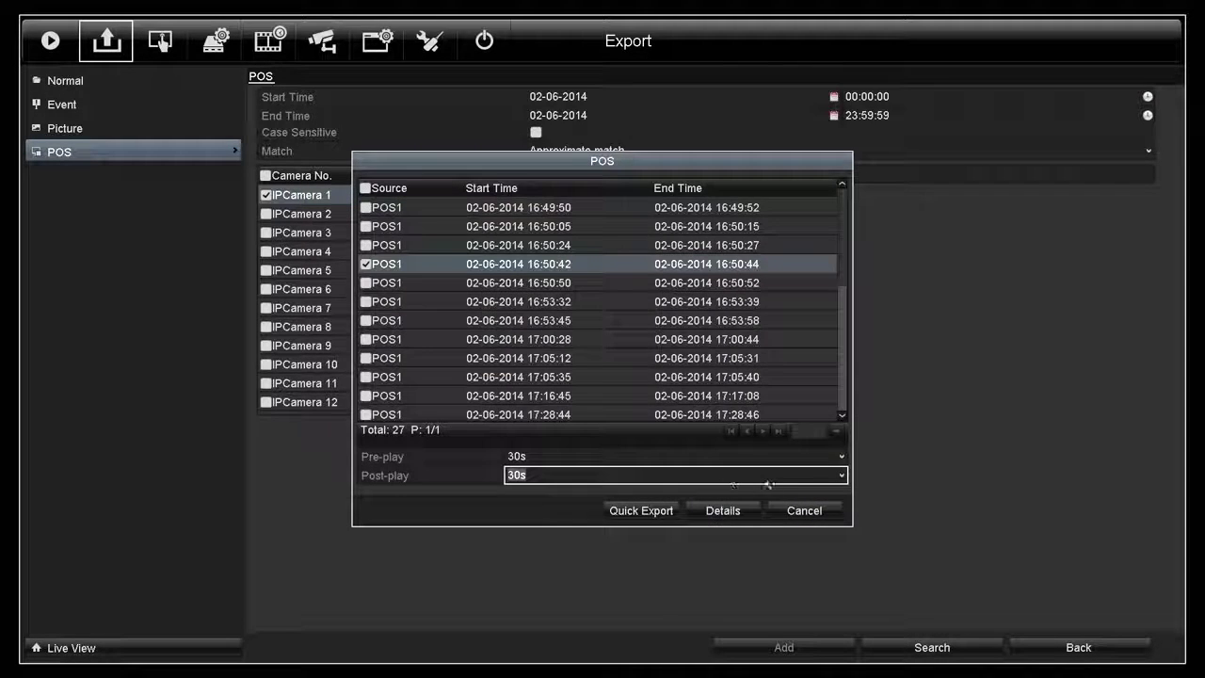
Start a quick export of the selected 16:50:42 POS1 event with USB1-1 as the target device
{"action": "left_click", "coordinate": [646, 510]}
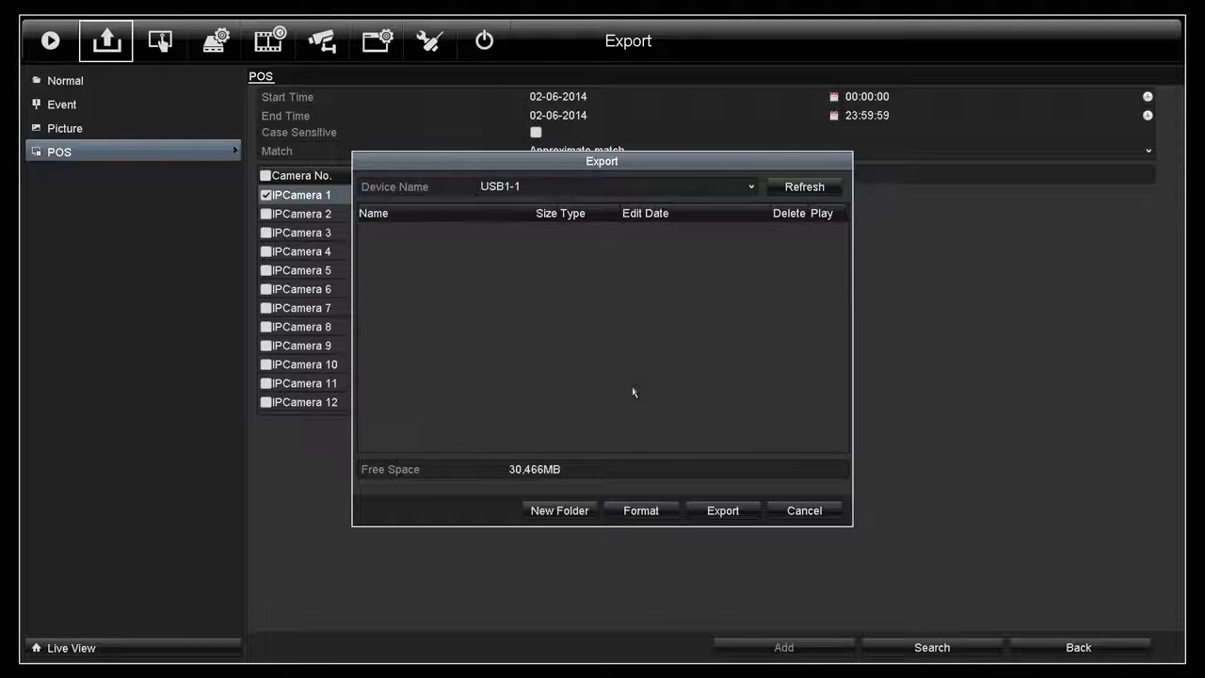
{"action": "left_click", "coordinate": [499, 187]}
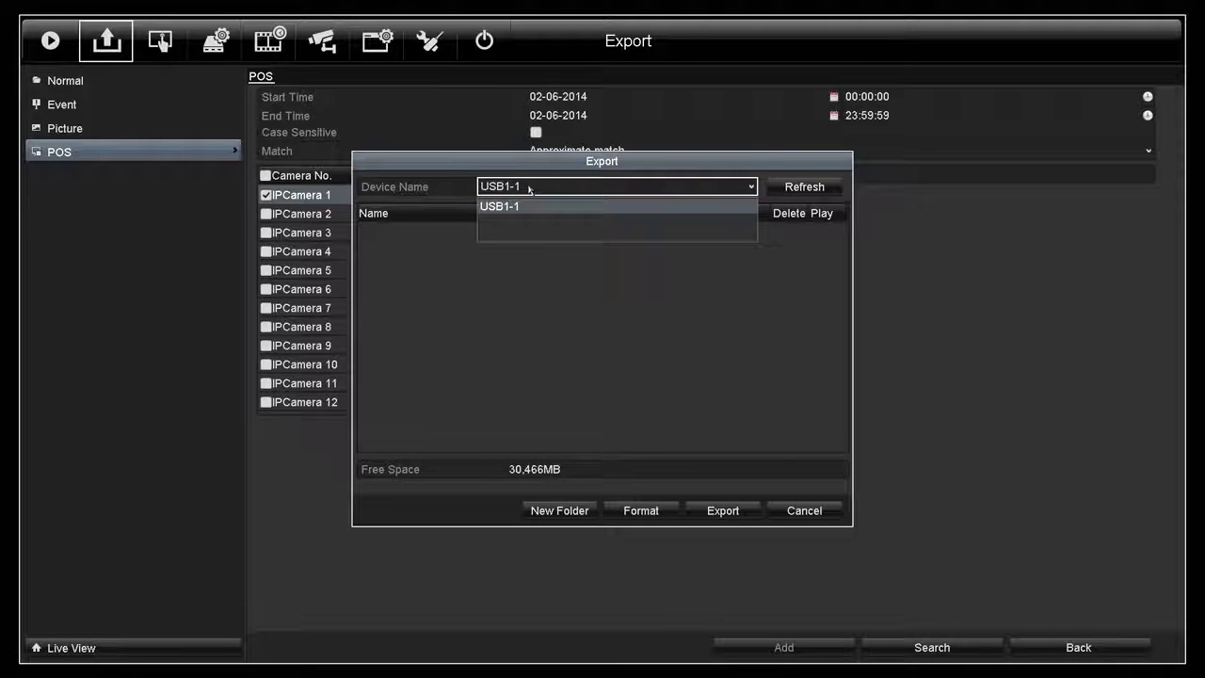
{"action": "left_click", "coordinate": [529, 189]}
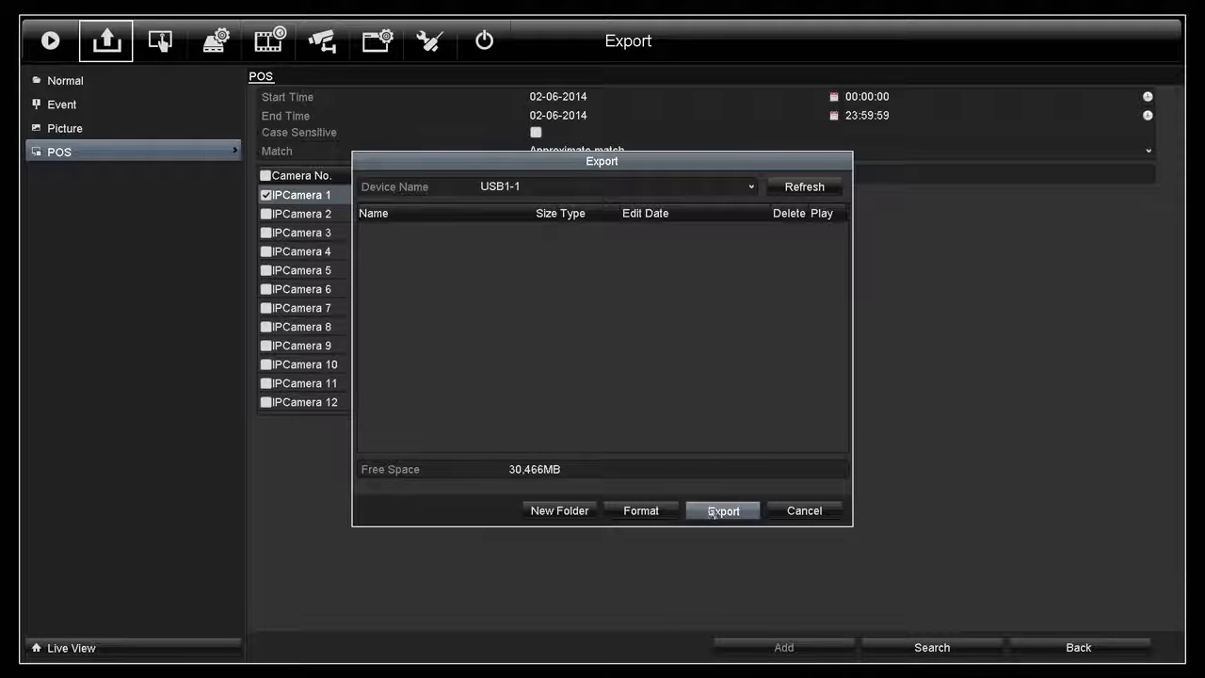
Create a new folder named 1 on the USB1-1 device
{"action": "left_click", "coordinate": [555, 513]}
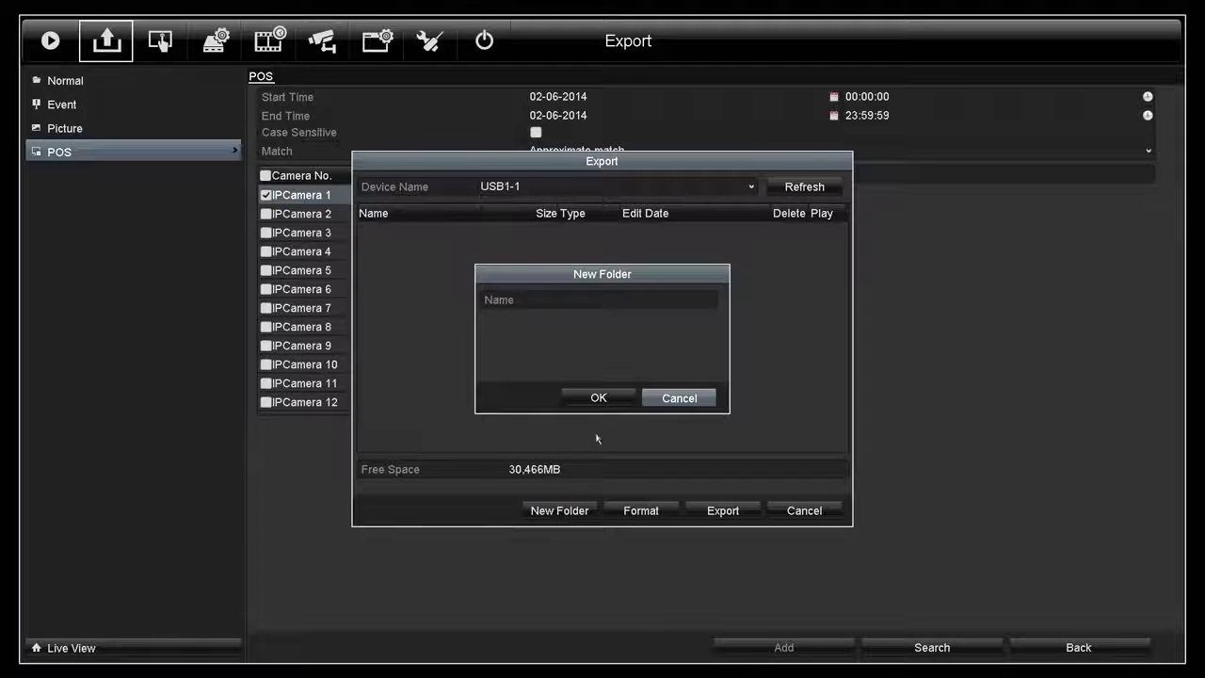
{"action": "left_click", "coordinate": [622, 300]}
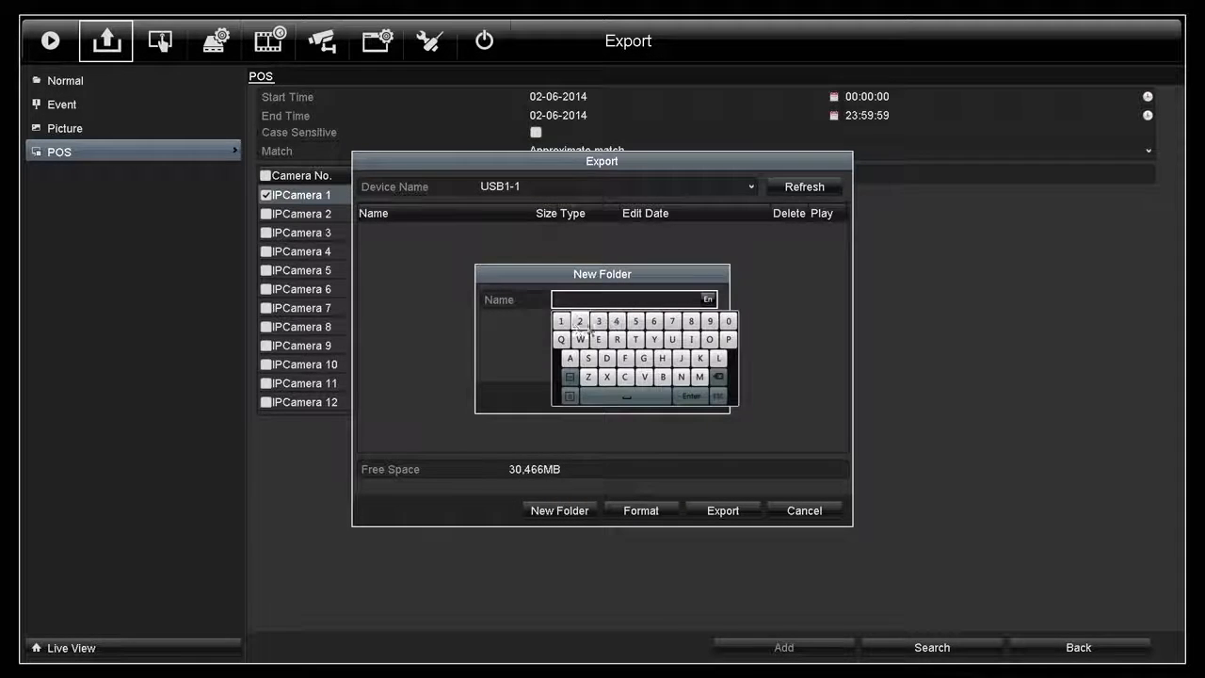
{"action": "left_click", "coordinate": [561, 321]}
{"action": "left_click", "coordinate": [691, 396]}
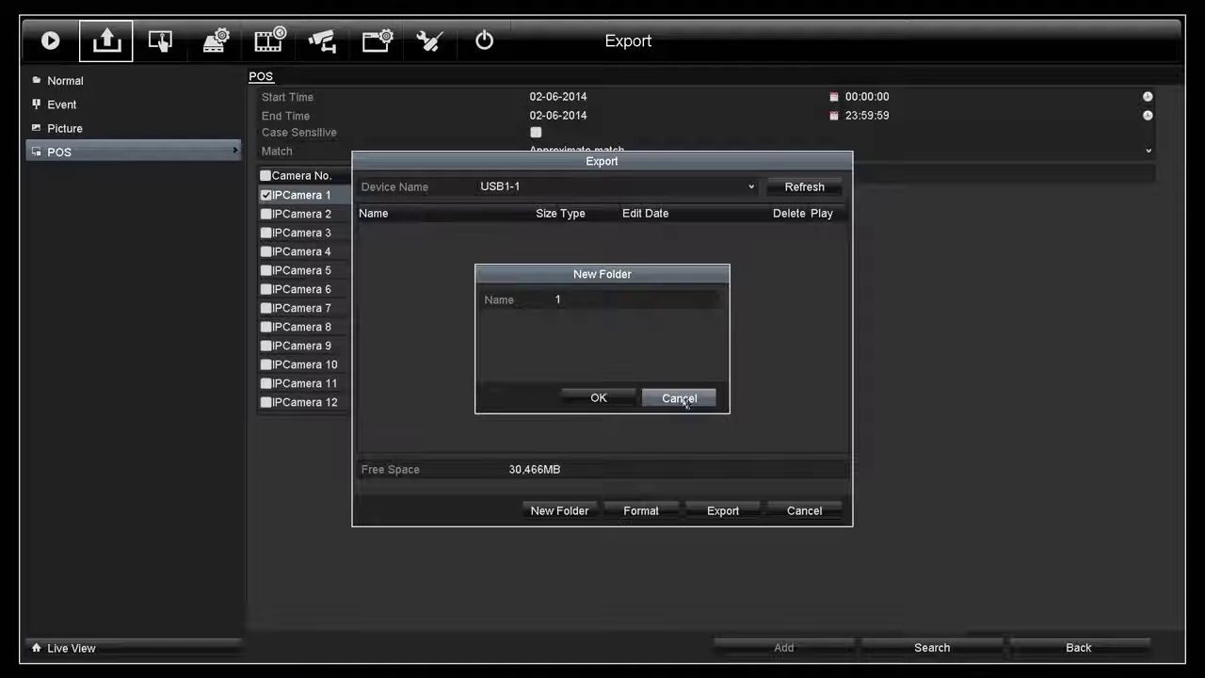
{"action": "left_click", "coordinate": [596, 399]}
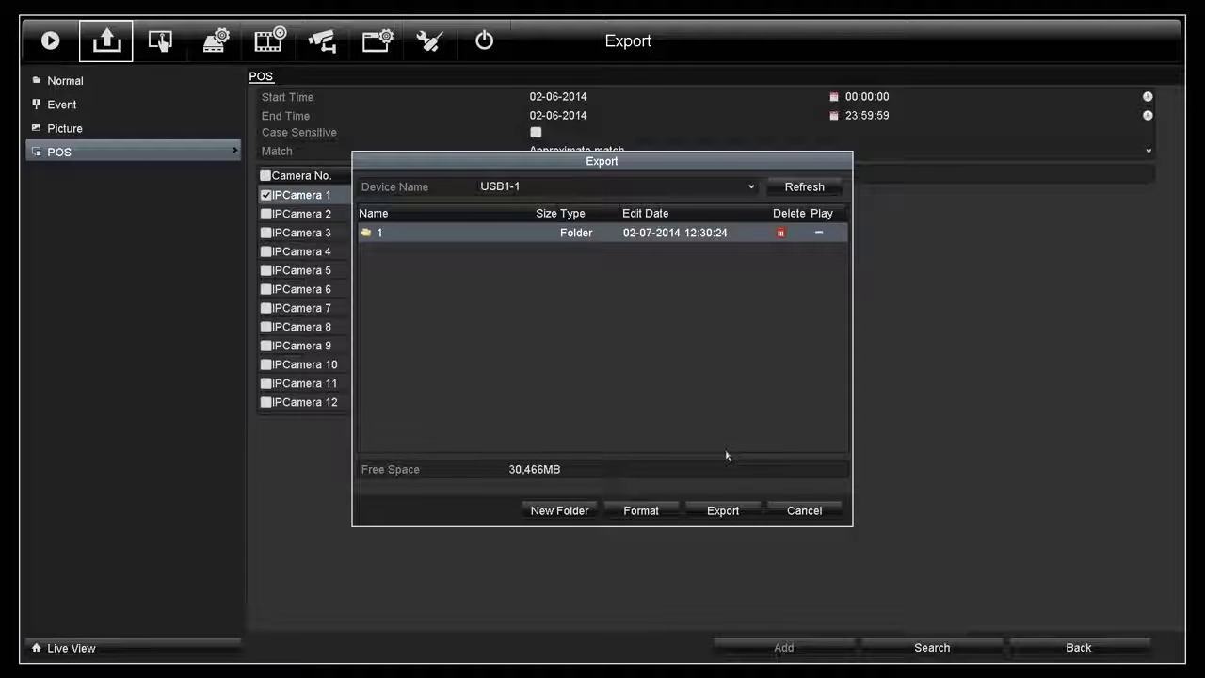
Export the selected POS event to USB1-1 with the "Video and ..." option rather than the player, and dismiss the completion message
{"action": "left_click", "coordinate": [730, 511]}
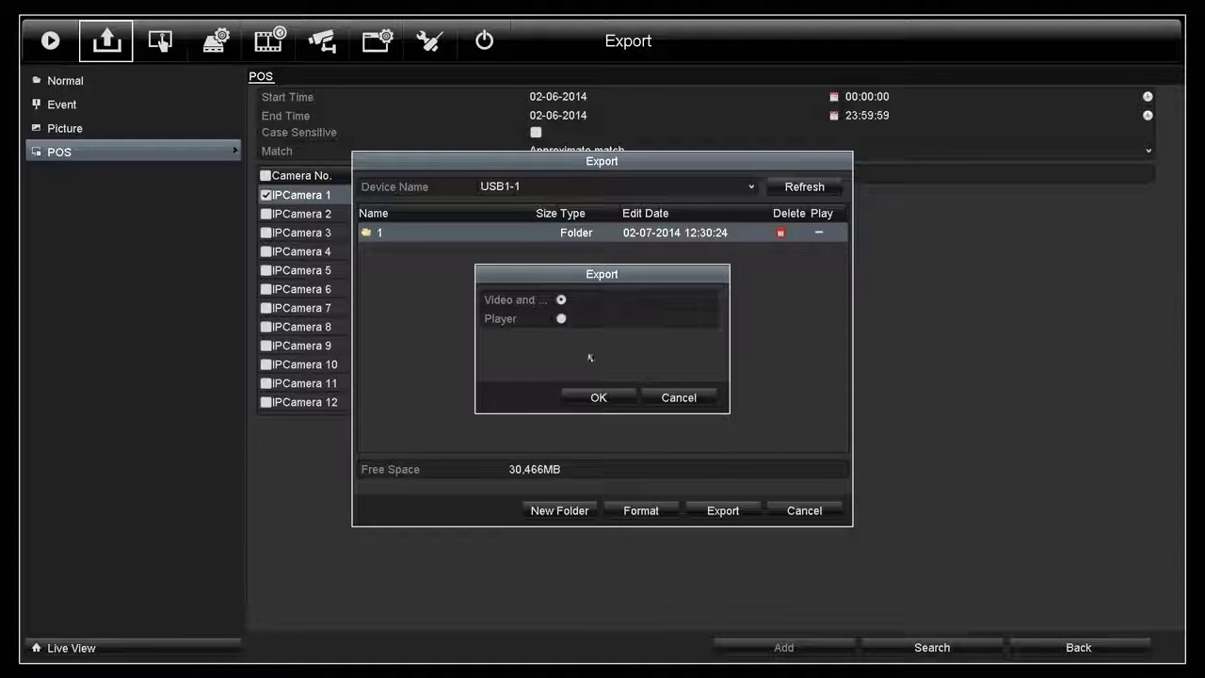
{"action": "left_click", "coordinate": [598, 398]}
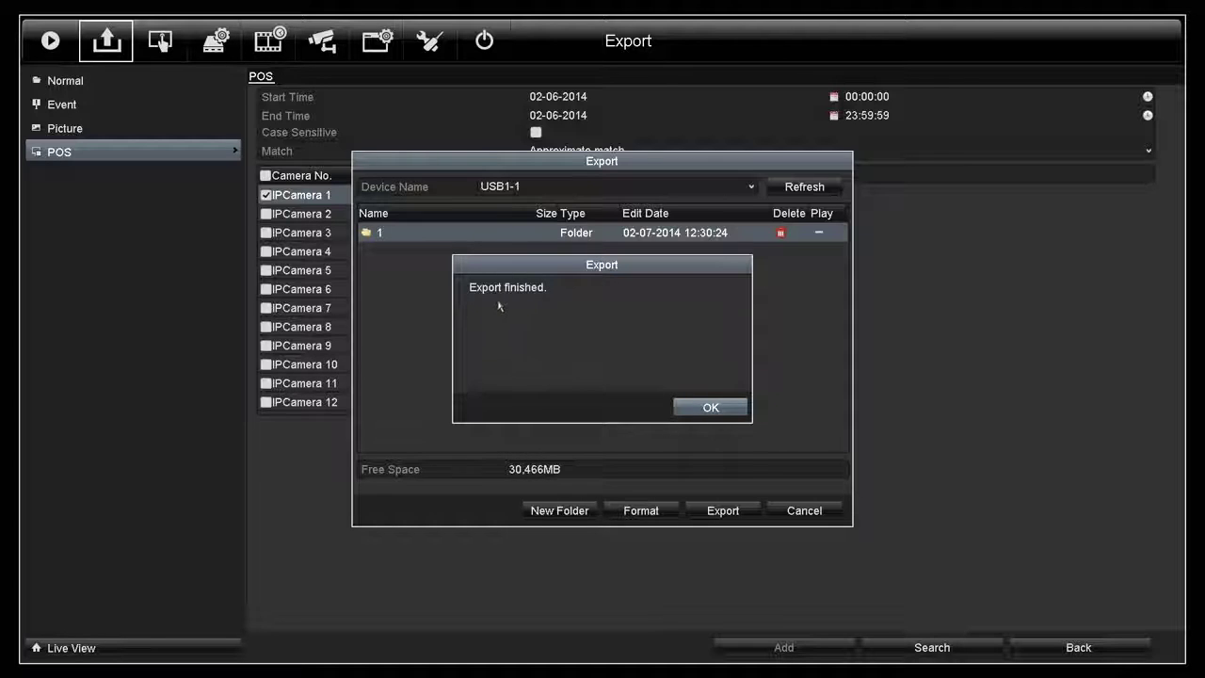
{"action": "left_click", "coordinate": [707, 405]}
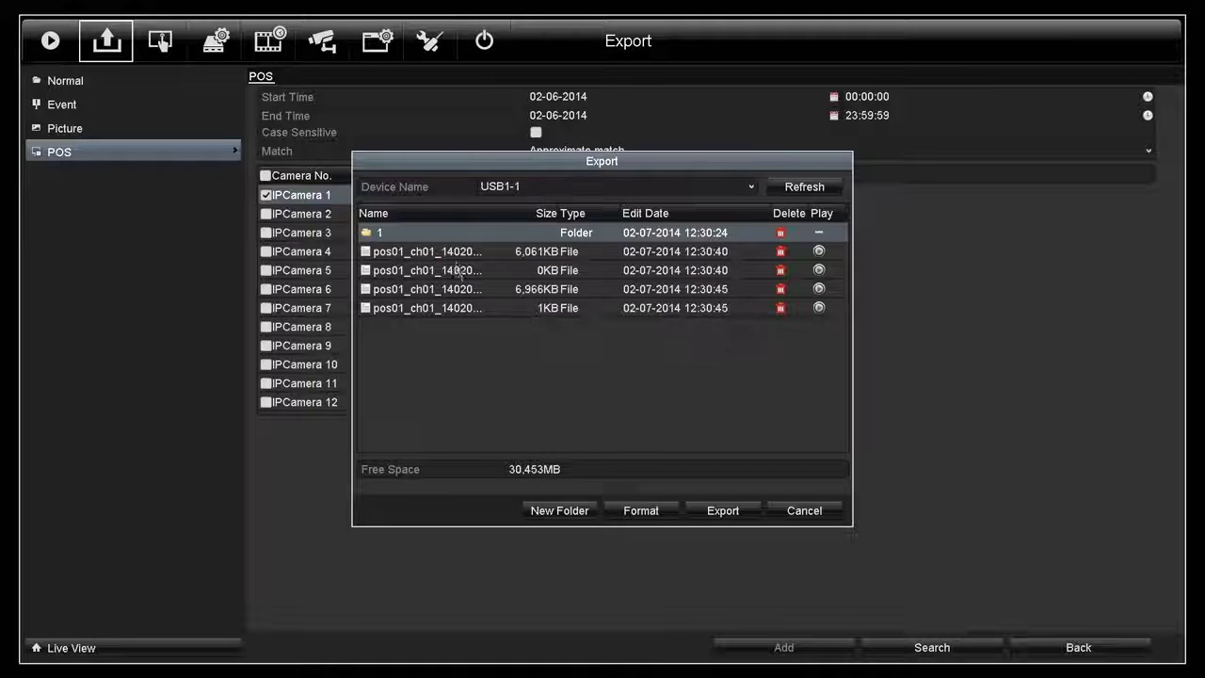
Go through the four exported pos01_ch01 files on USB1-1 to check their full names and file types
{"action": "left_click", "coordinate": [463, 256]}
{"action": "left_click", "coordinate": [467, 270]}
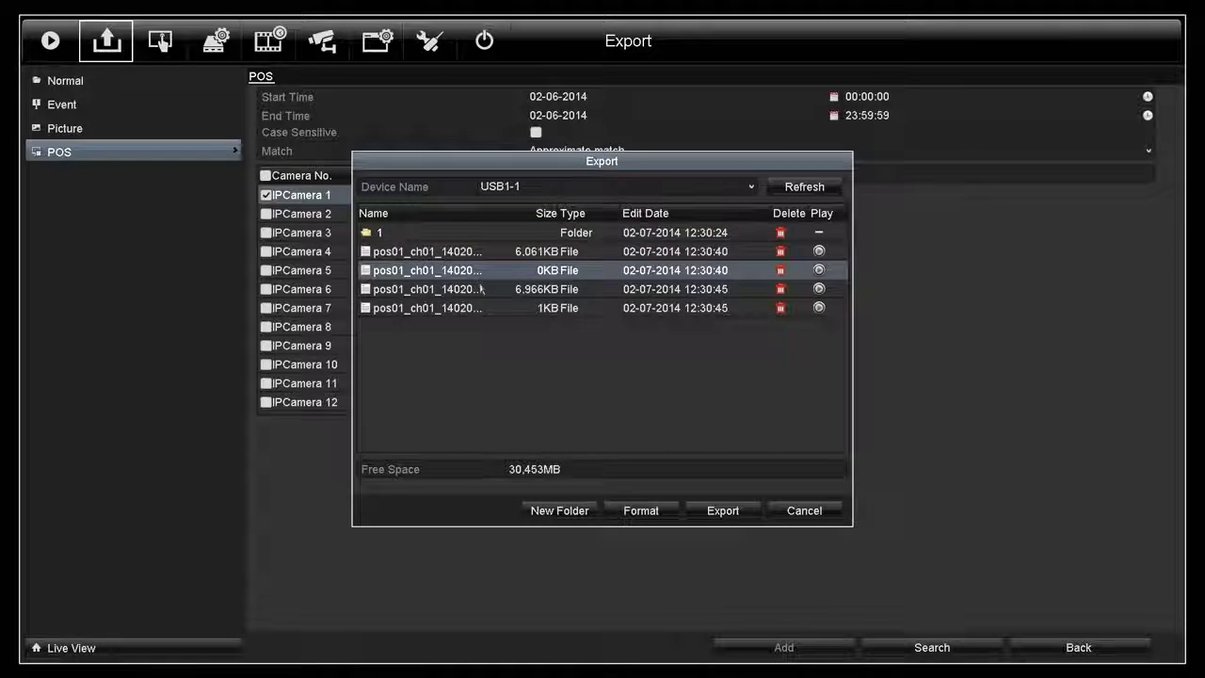
{"action": "left_click", "coordinate": [481, 289]}
{"action": "left_click", "coordinate": [481, 307]}
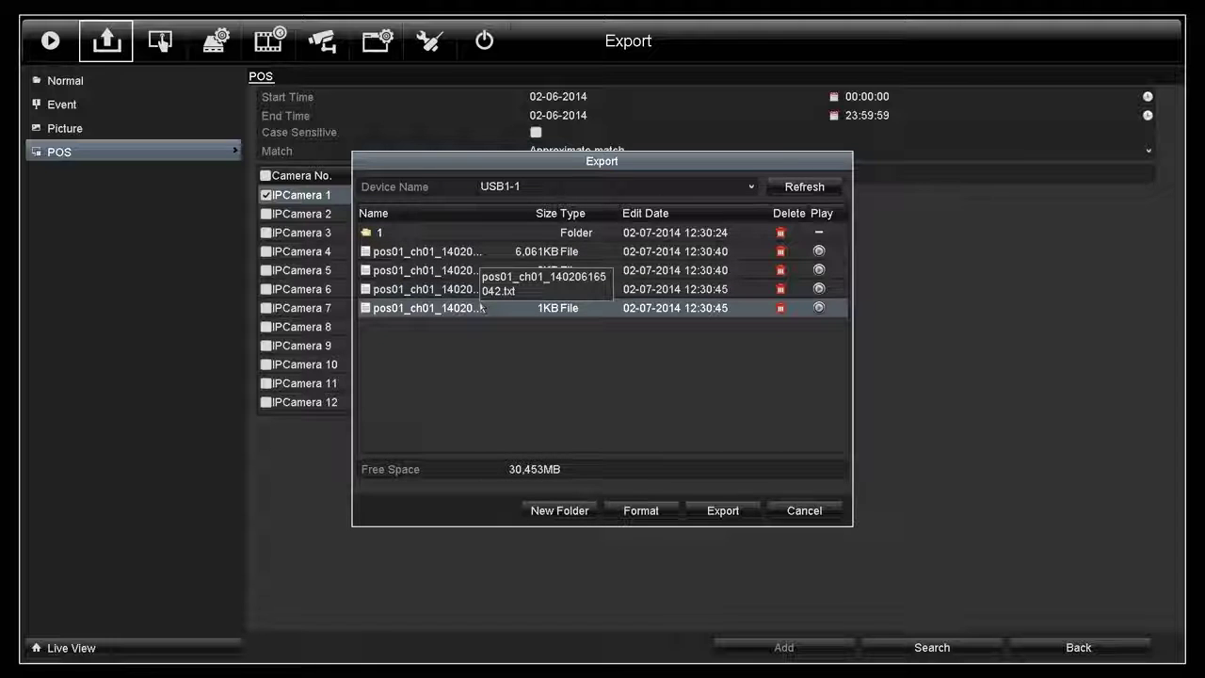